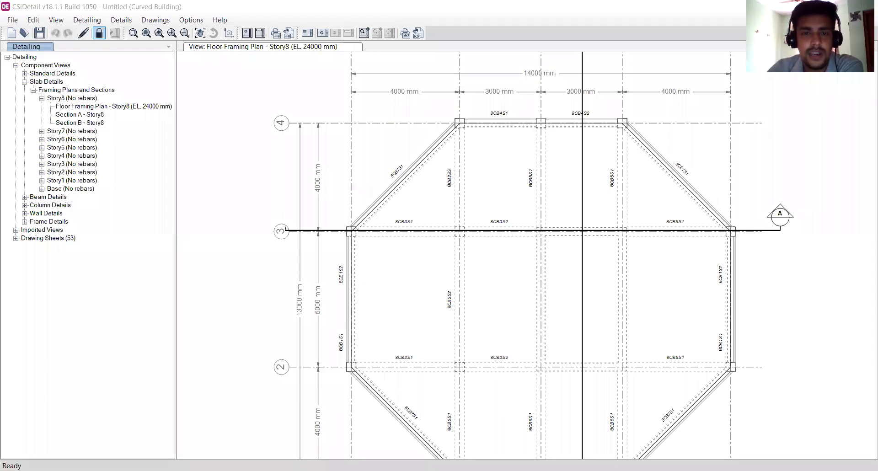
left_click(267, 146)
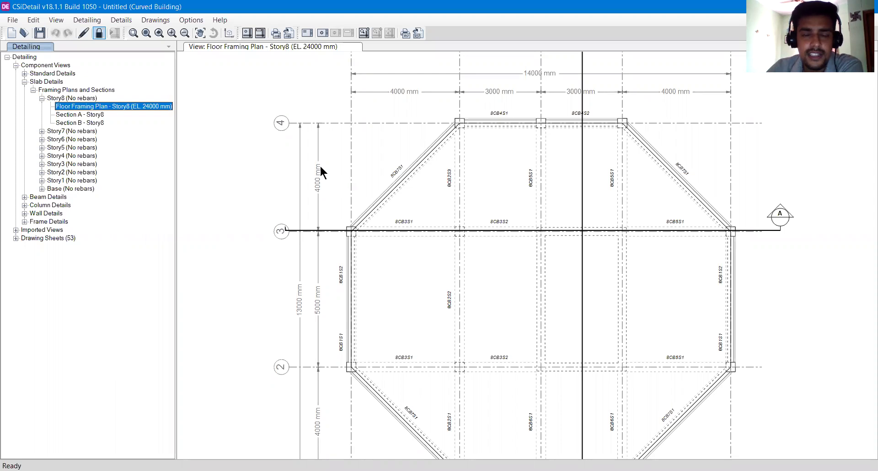
scroll(408, 208, "down", 1)
left_click(94, 23)
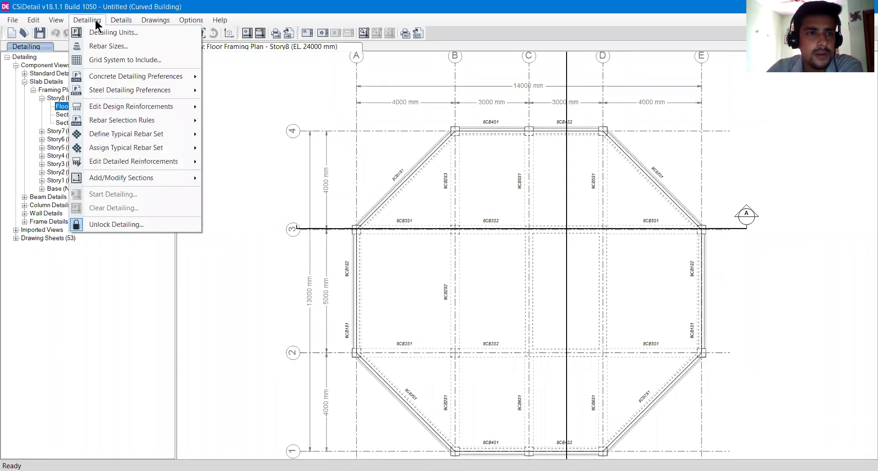
mouse_move(128, 166)
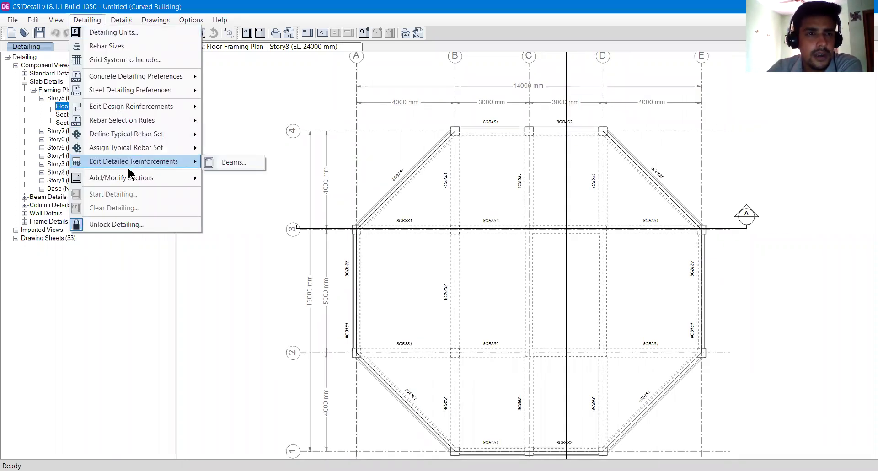
mouse_move(14, 22)
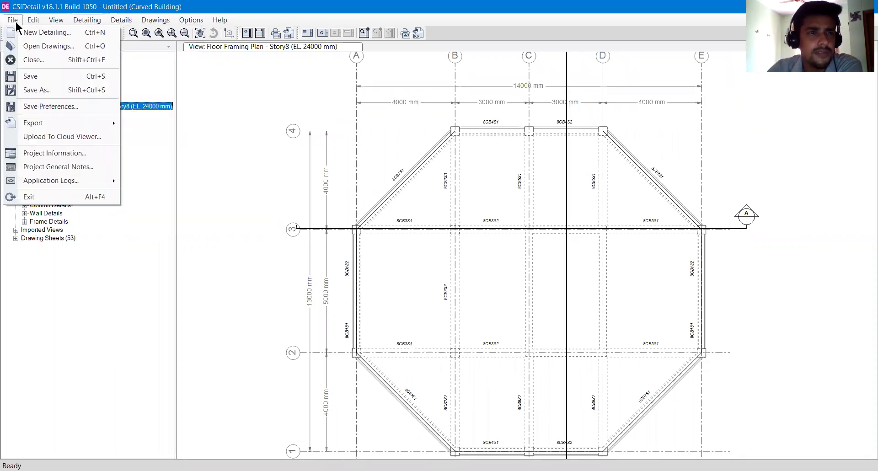
left_click(56, 20)
left_click(87, 20)
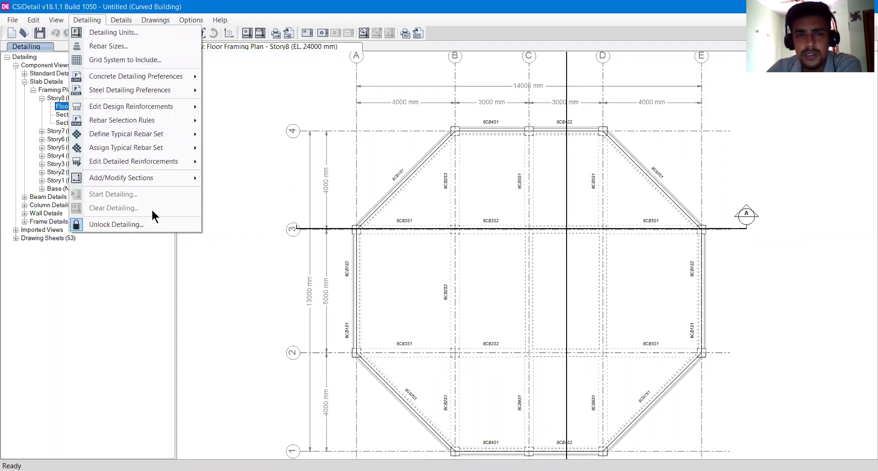
left_click(201, 12)
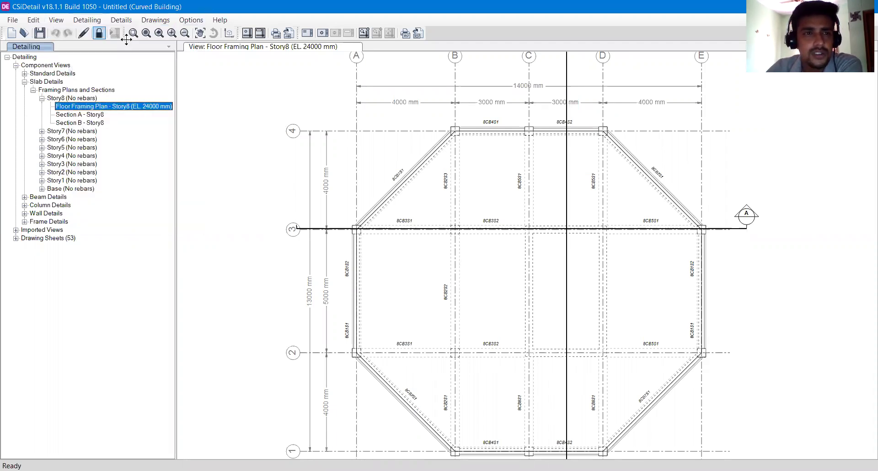
middle_click_drag(518, 229, 506, 224)
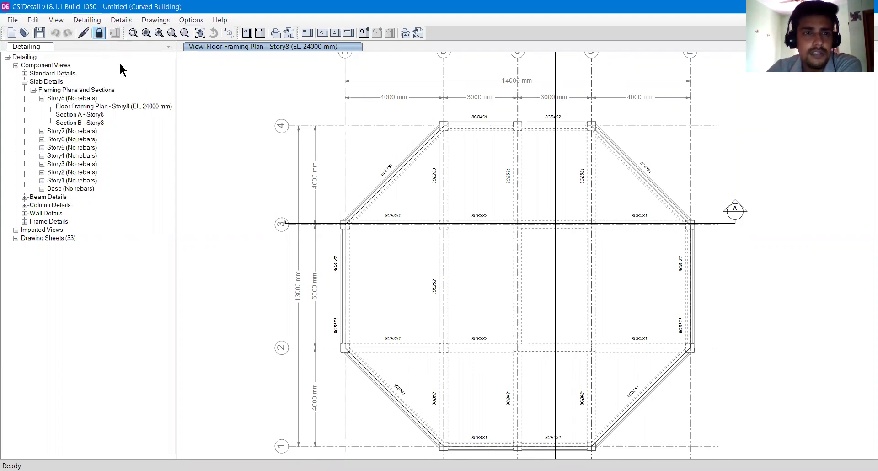
Check the beam label prefix in the concrete detailing preferences, and compare it with the beam labels on the Story8 floor framing plan.
left_click(97, 32)
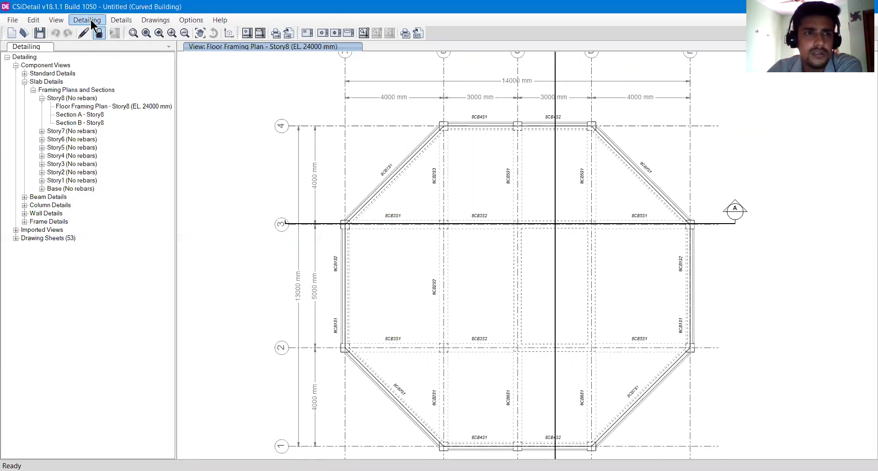
left_click(92, 23)
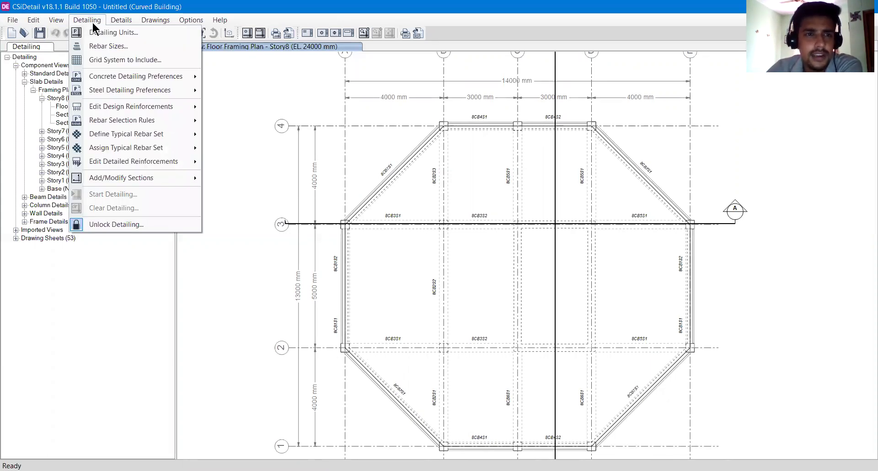
mouse_move(112, 115)
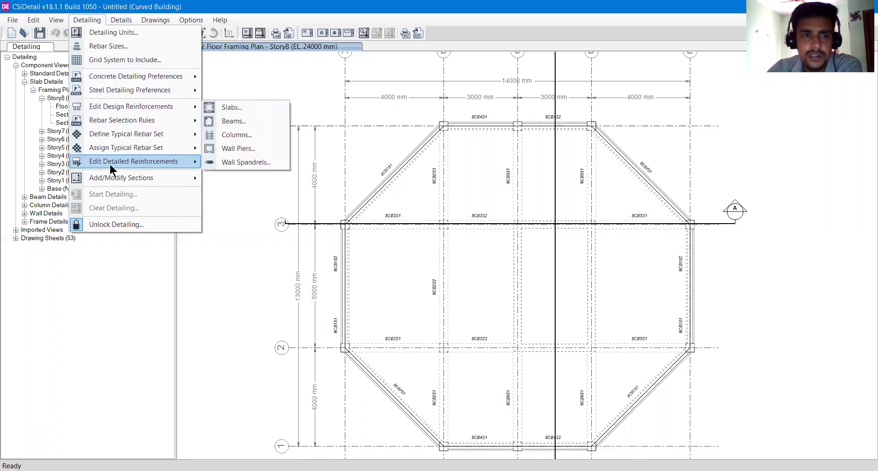
mouse_move(99, 80)
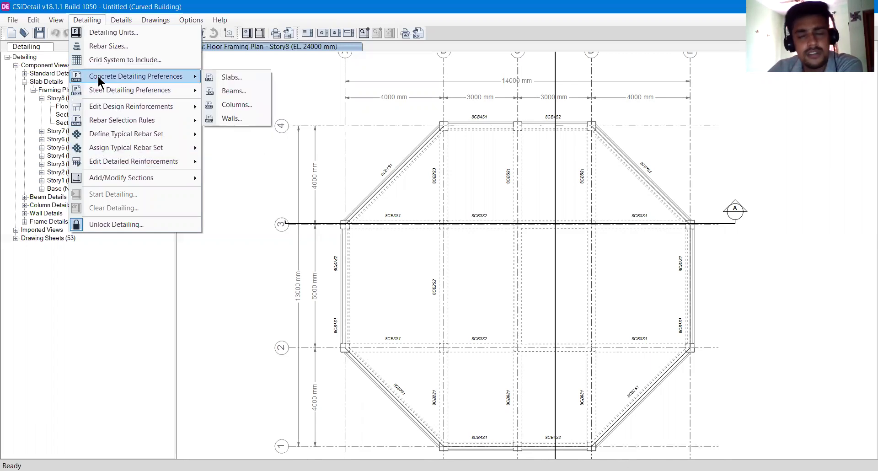
left_click(236, 91)
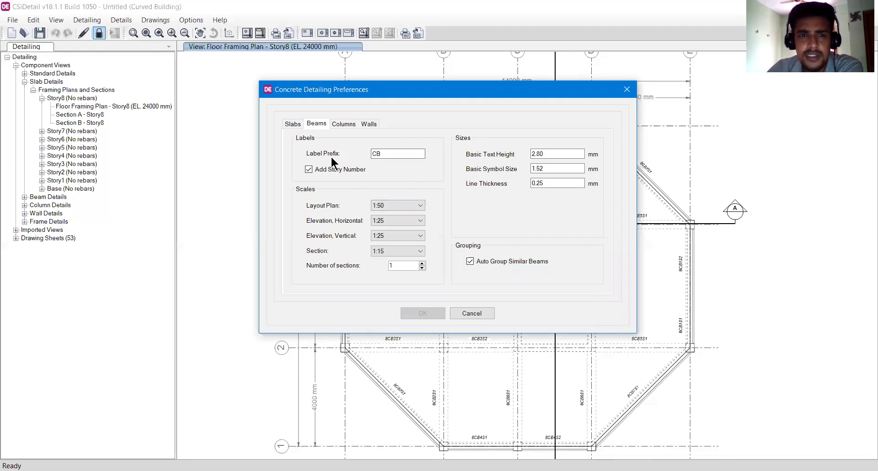
left_click_drag(388, 154, 323, 158)
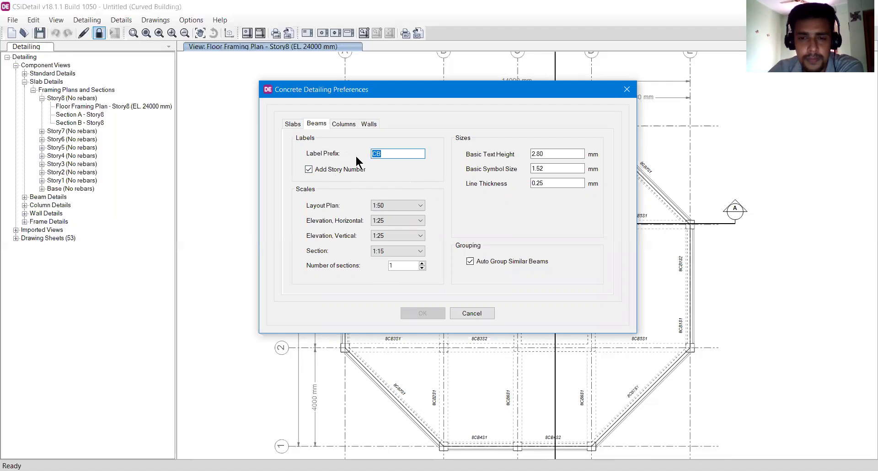
left_click(626, 89)
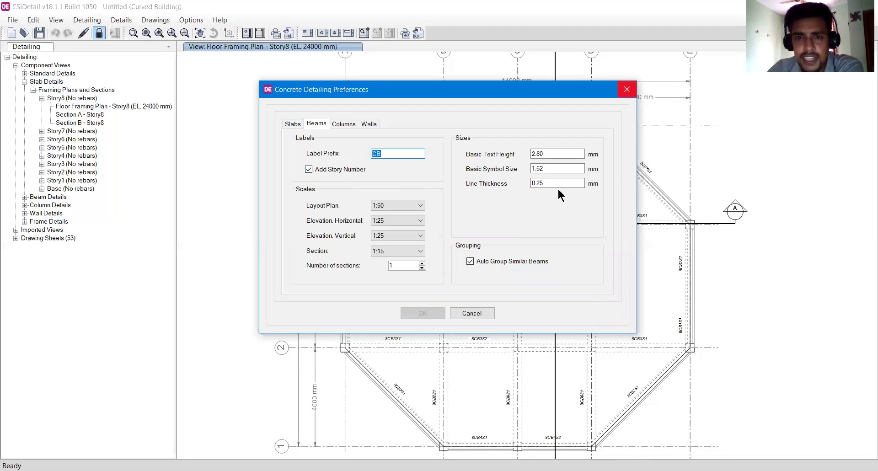
scroll(479, 171, "up", 5)
scroll(457, 197, "up", 3)
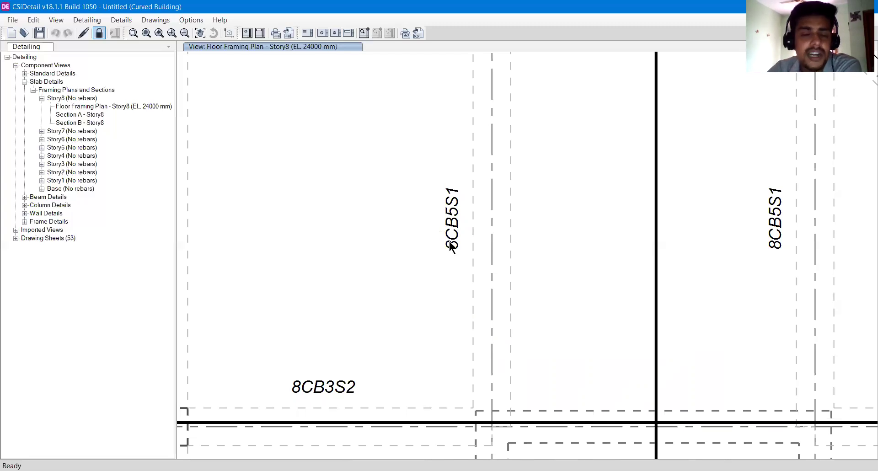
Open the concrete detailing preferences for beams again.
left_click(87, 20)
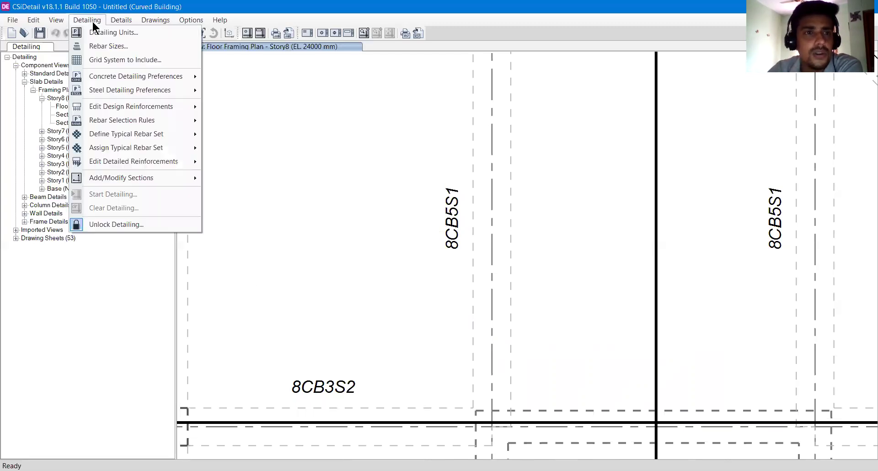
mouse_move(109, 76)
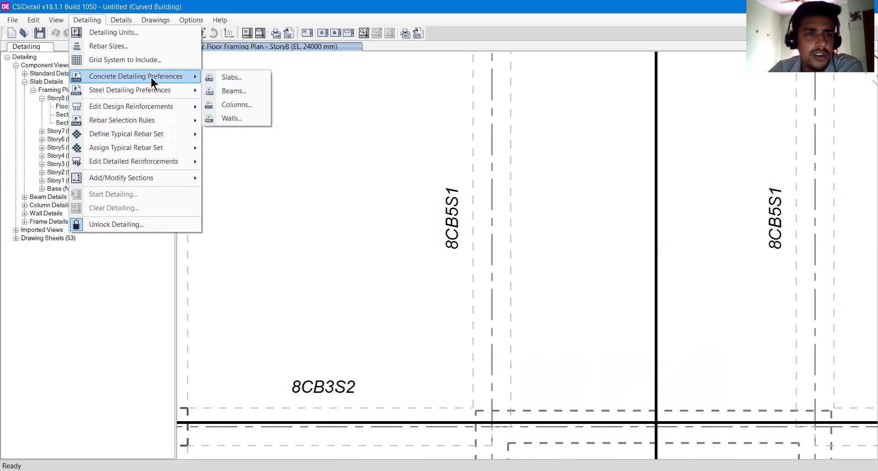
left_click(220, 91)
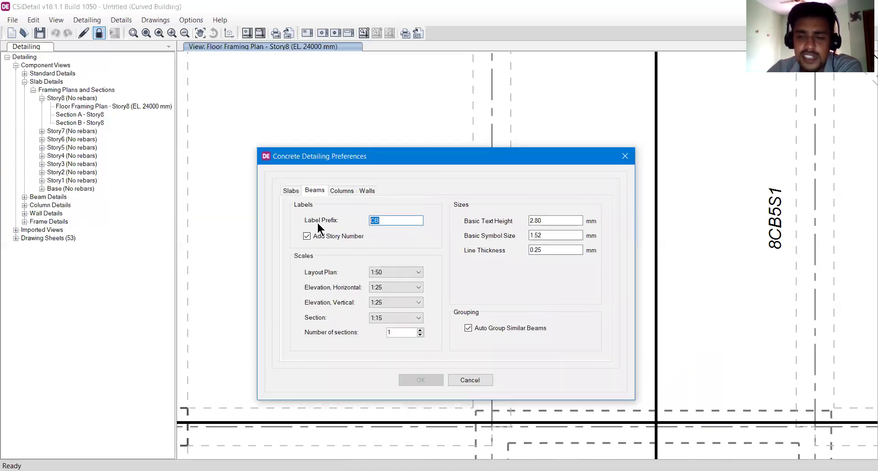
Try a numeric label prefix for the beams, and restore the prefix to CB.
type("61261")
key("BackSpace")
key("BackSpace")
key("BackSpace")
key("BackSpace")
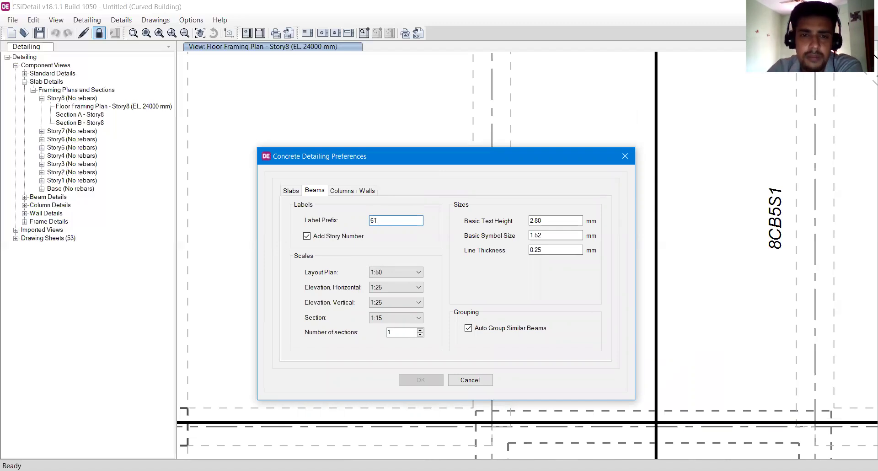
type("CB")
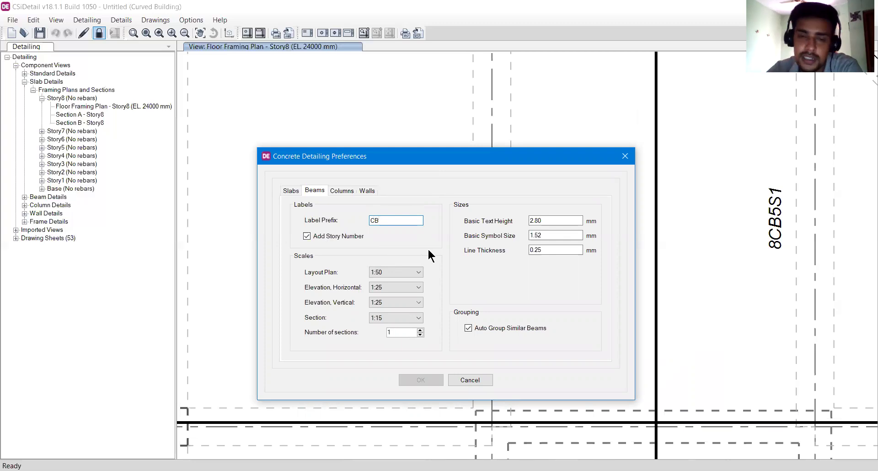
Review the beams' basic text height, basic symbol size and line thickness, and leave the preferences without saving.
left_click_drag(462, 161, 458, 141)
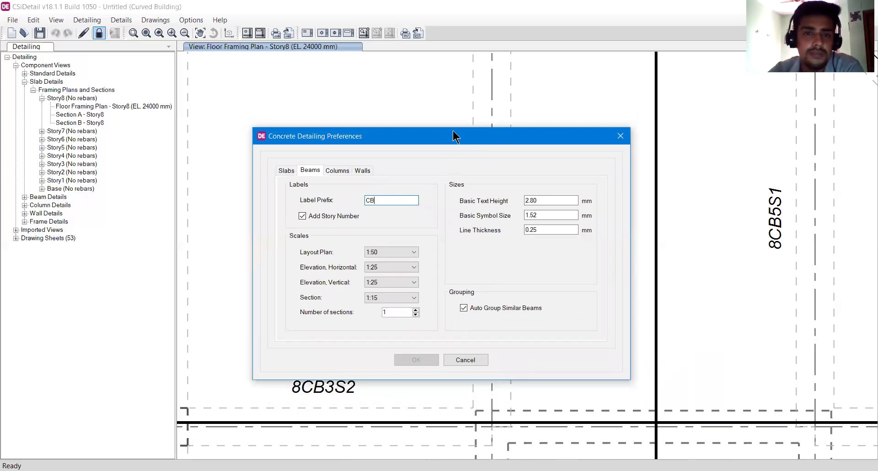
left_click_drag(453, 132, 449, 122)
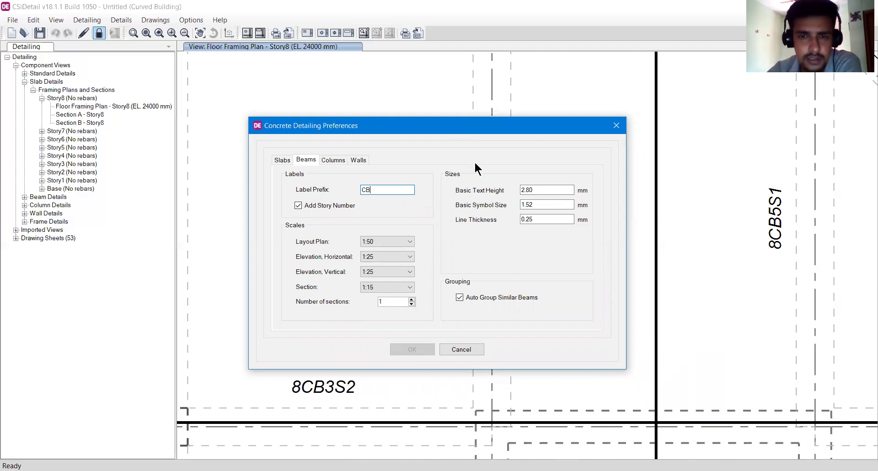
left_click_drag(477, 125, 479, 120)
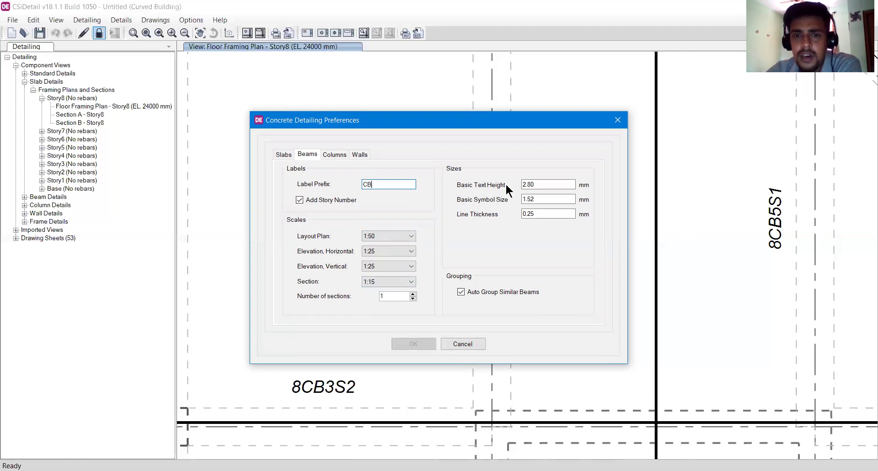
double_click(542, 183)
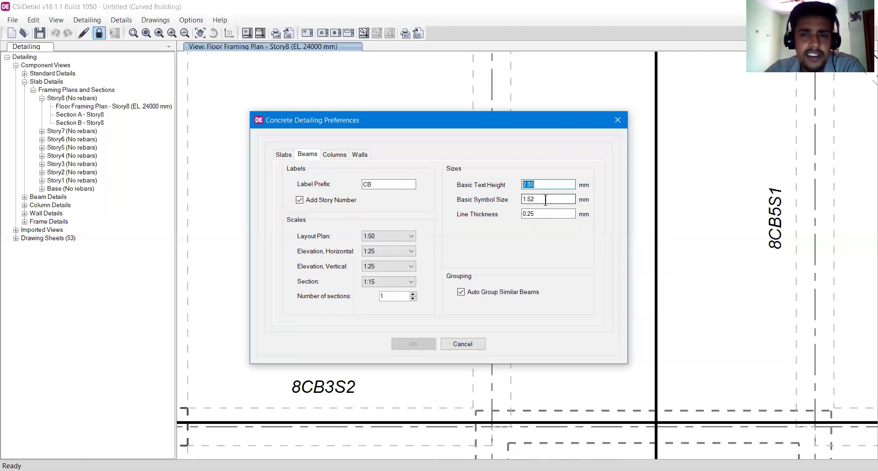
double_click(531, 199)
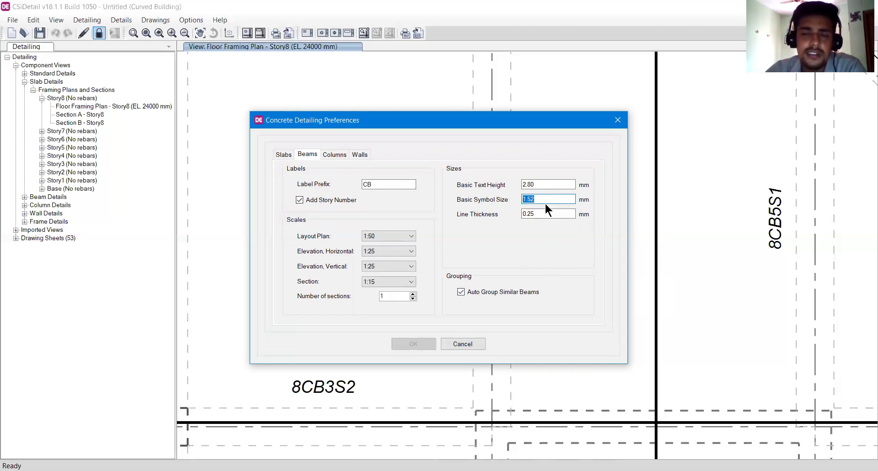
double_click(527, 214)
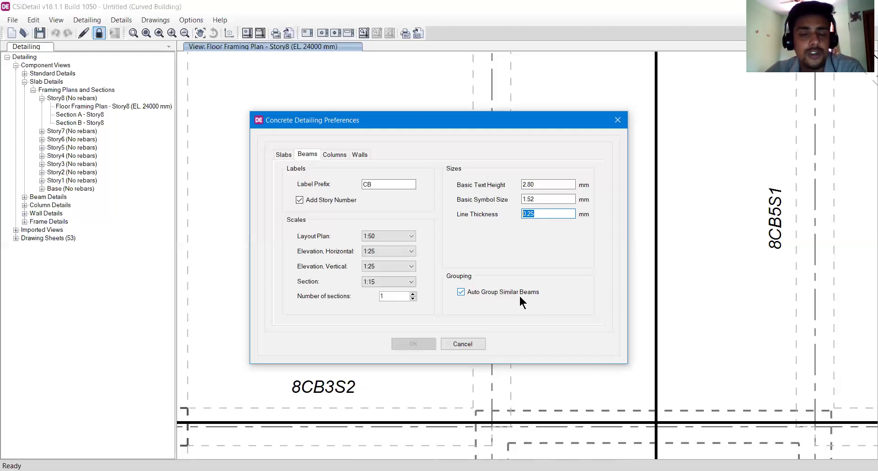
left_click(459, 347)
Check the column label prefix in the concrete detailing preferences, and close them.
left_click(86, 20)
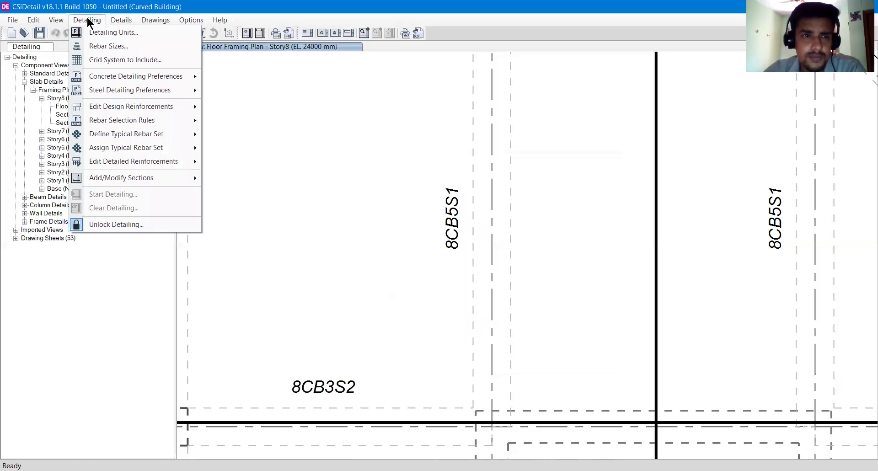
mouse_move(141, 78)
left_click(240, 105)
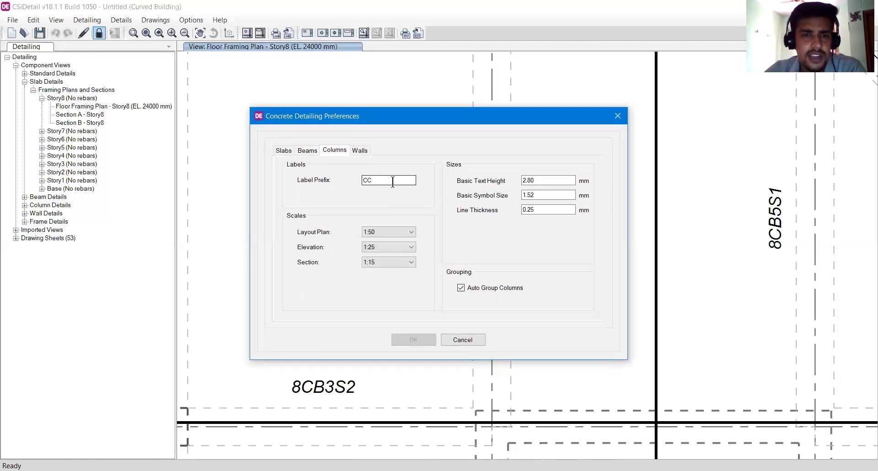
left_click_drag(391, 181, 294, 182)
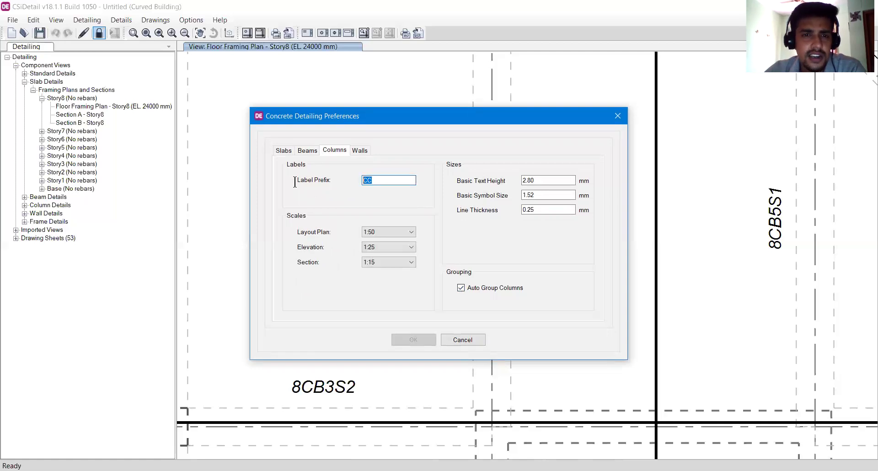
left_click(617, 116)
Reopen the concrete detailing preferences for beams and inspect the label prefix setting.
left_click(87, 19)
mouse_move(126, 72)
left_click(243, 77)
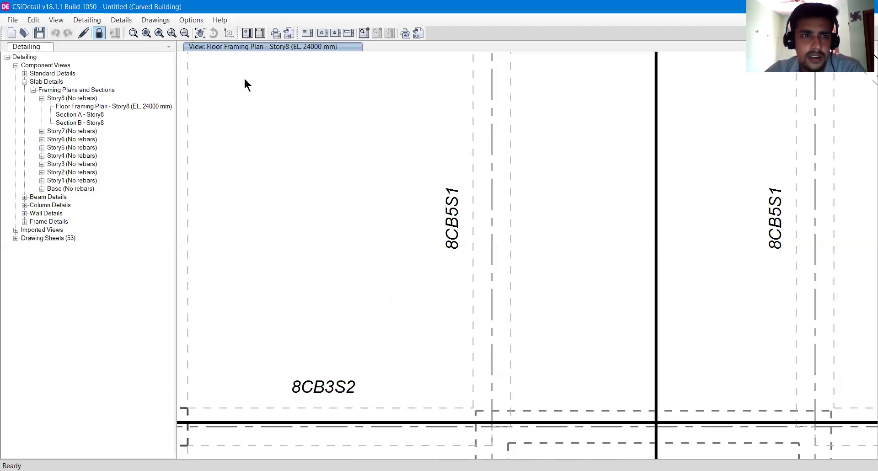
left_click(87, 19)
mouse_move(138, 75)
left_click(219, 90)
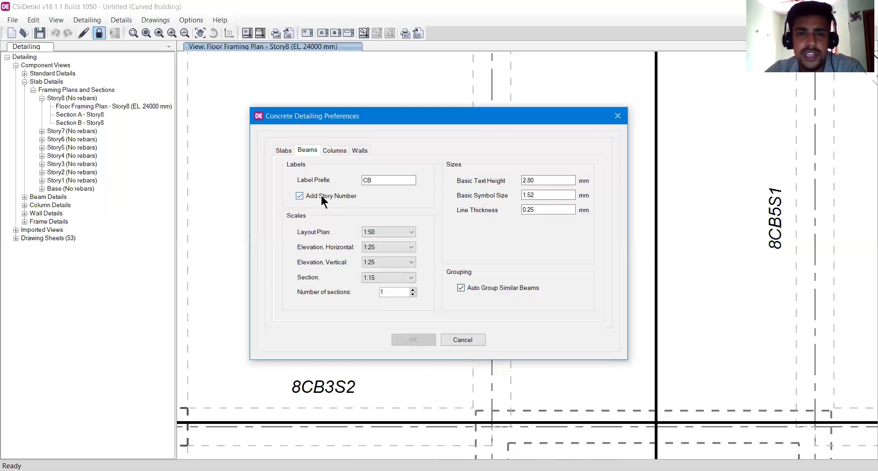
double_click(367, 180)
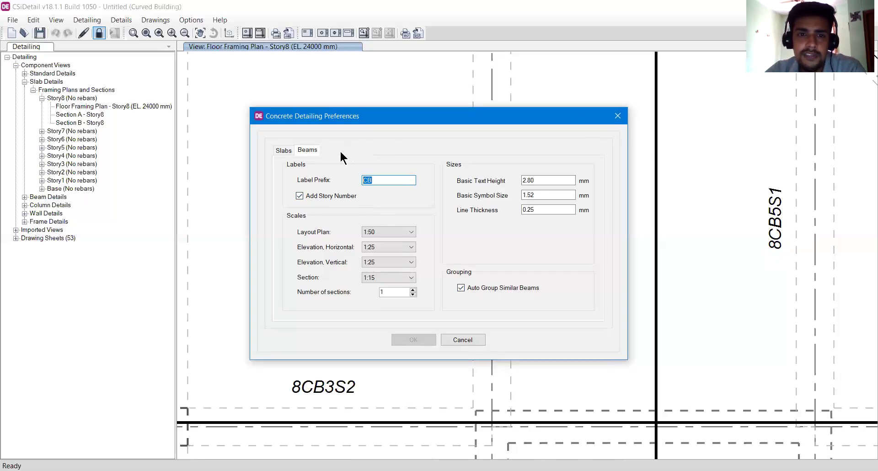
Review the label prefix, basic text height, basic symbol size and line thickness in the column detailing preferences.
left_click(335, 150)
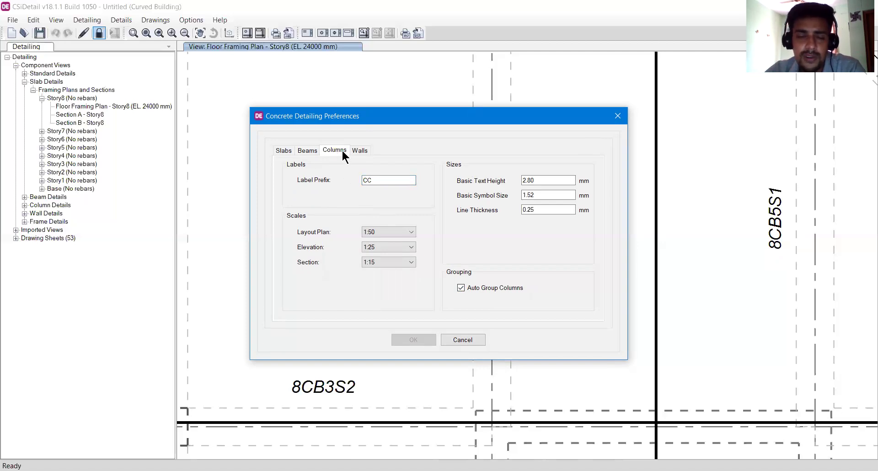
left_click_drag(380, 184, 303, 180)
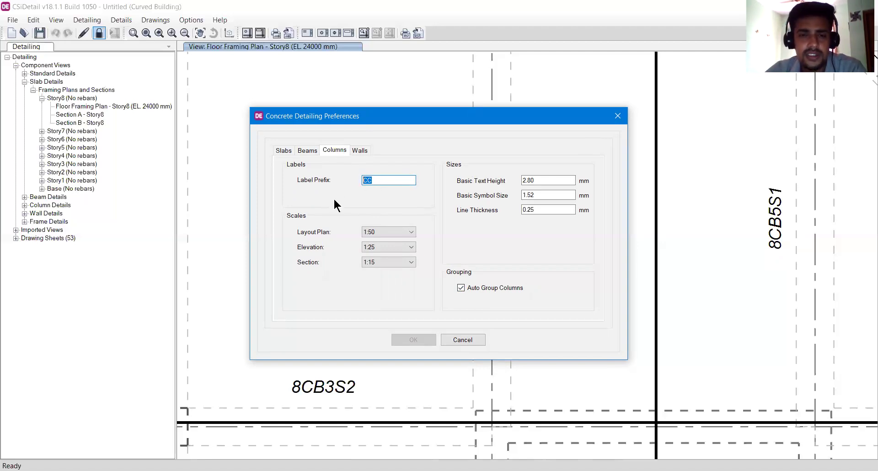
double_click(541, 180)
key("Tab")
key("Tab")
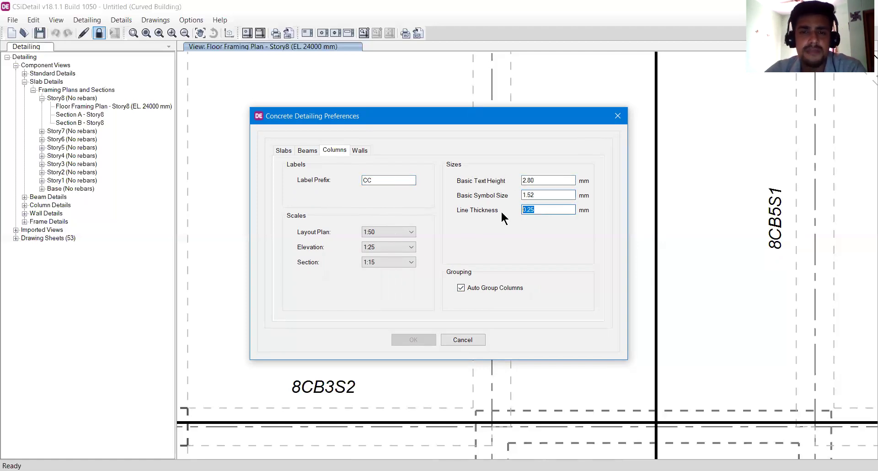
Review the walls' panel label style, basic text height and line thickness, check the slab preferences, and leave without saving.
left_click(359, 150)
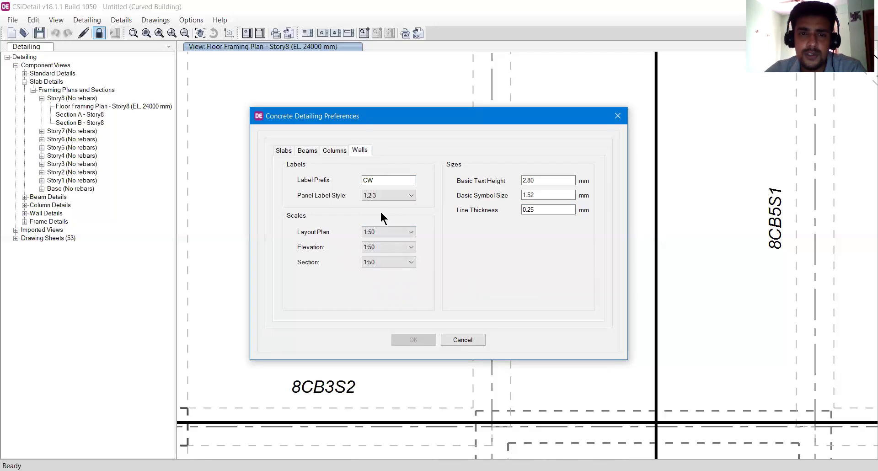
left_click(382, 197)
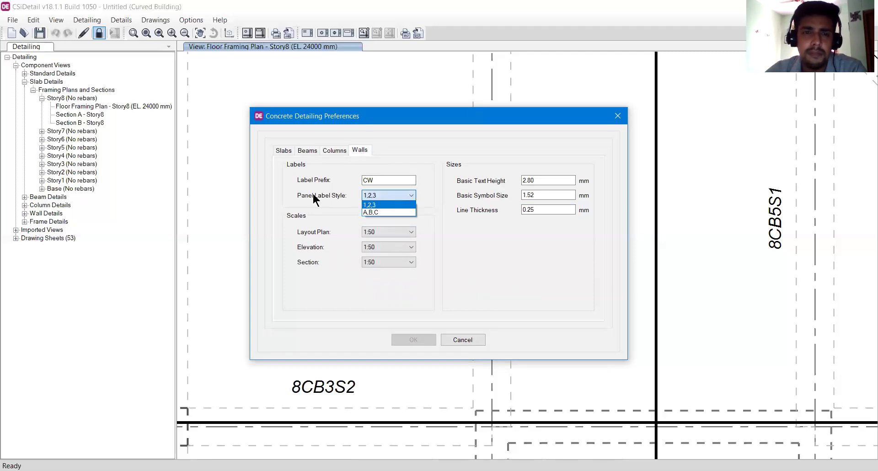
left_click(377, 204)
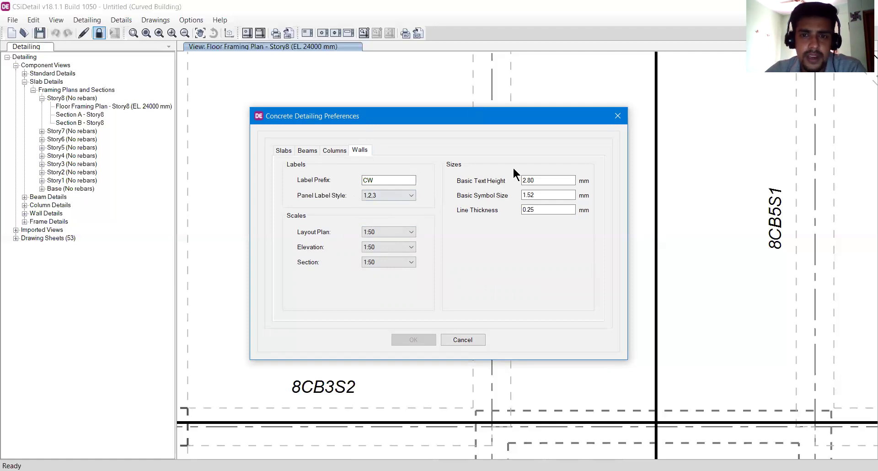
left_click(537, 181)
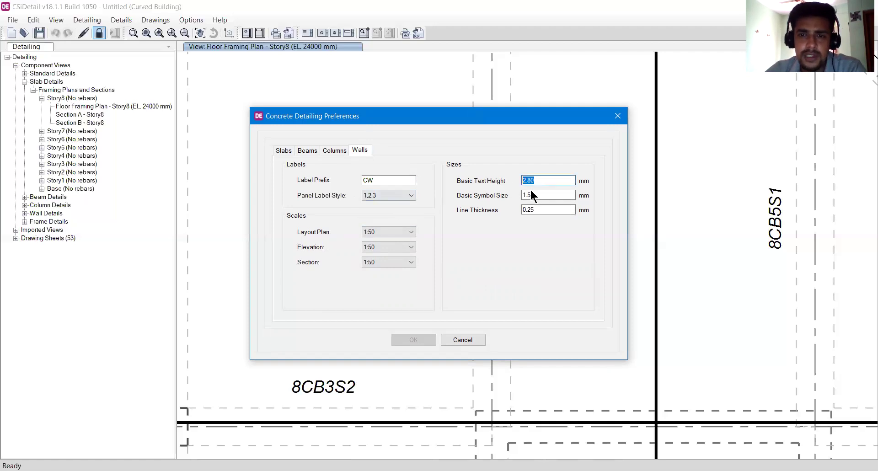
left_click(544, 210)
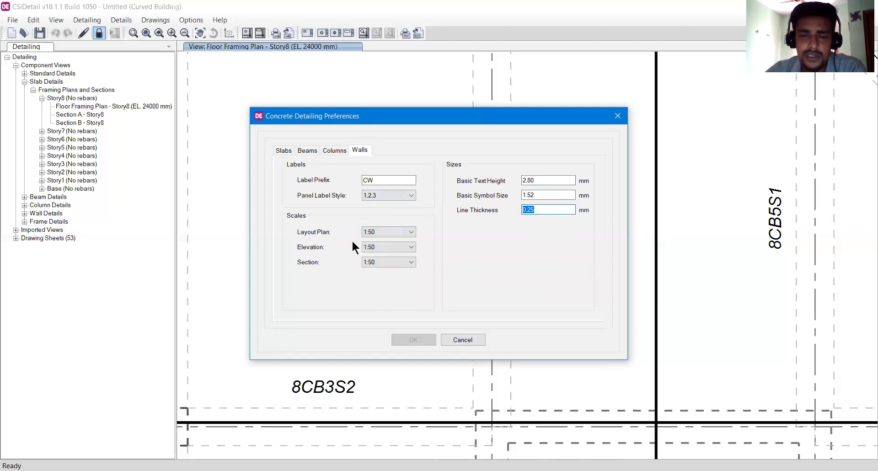
left_click(283, 150)
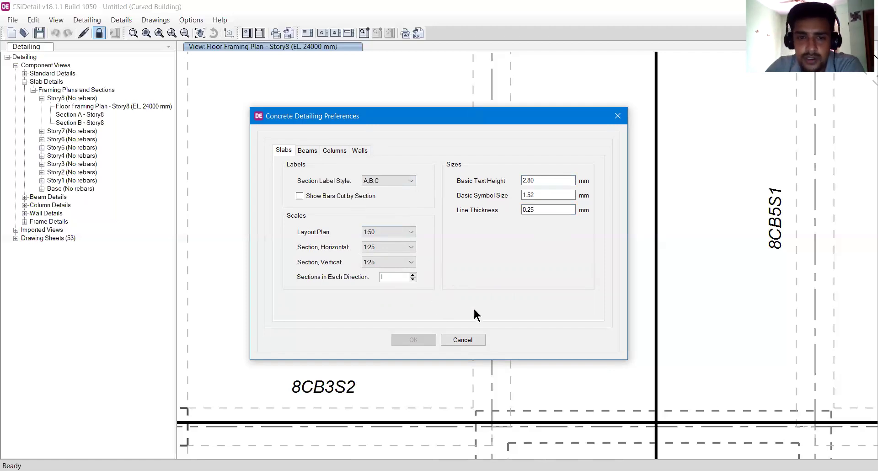
left_click(463, 340)
Inspect the steel detailing preferences for beams, and close them without saving.
left_click(87, 20)
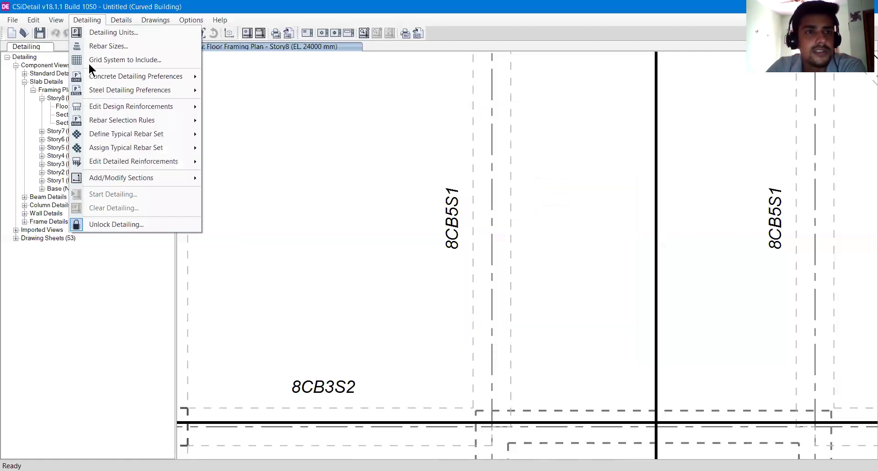
mouse_move(120, 75)
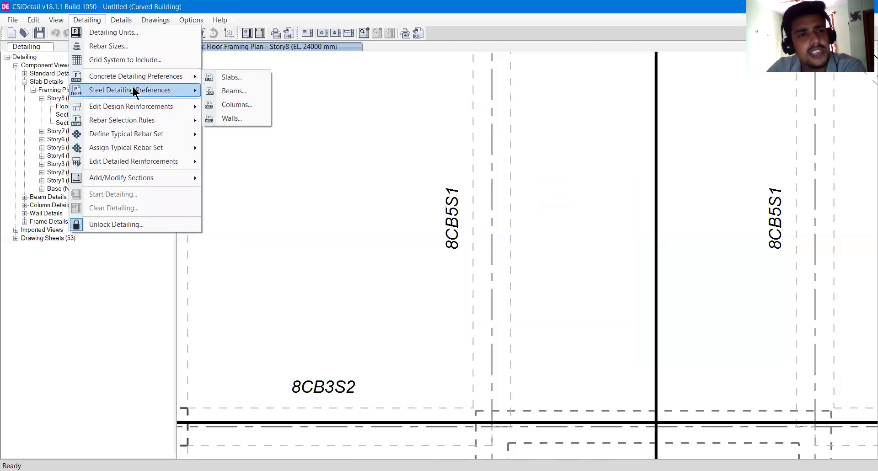
mouse_move(164, 90)
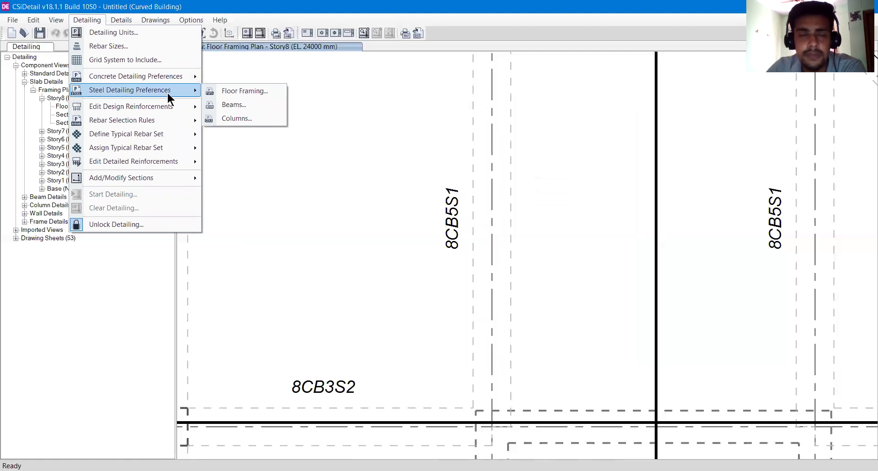
left_click(223, 105)
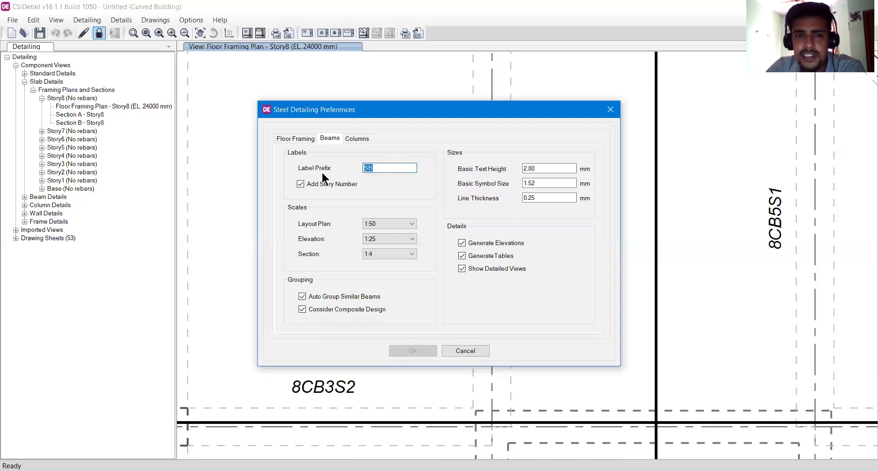
left_click(461, 349)
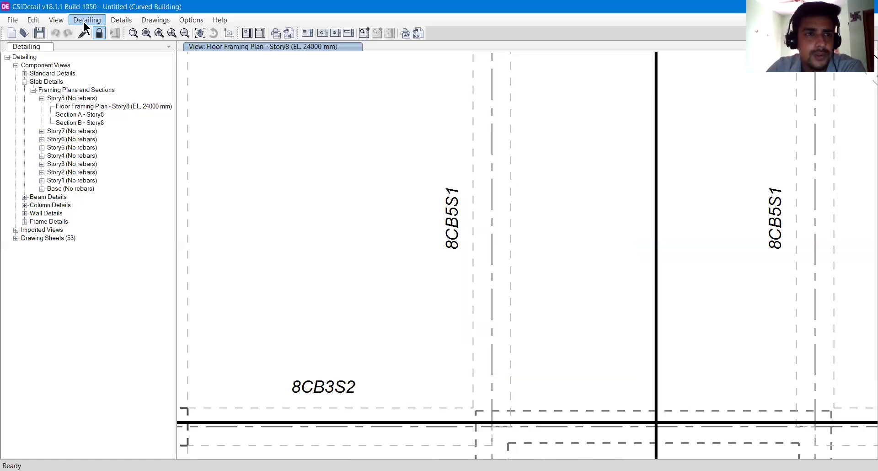
Examine the beams' design reinforcement table, including the location and top steel area values, and close it without changes.
left_click(84, 21)
mouse_move(107, 95)
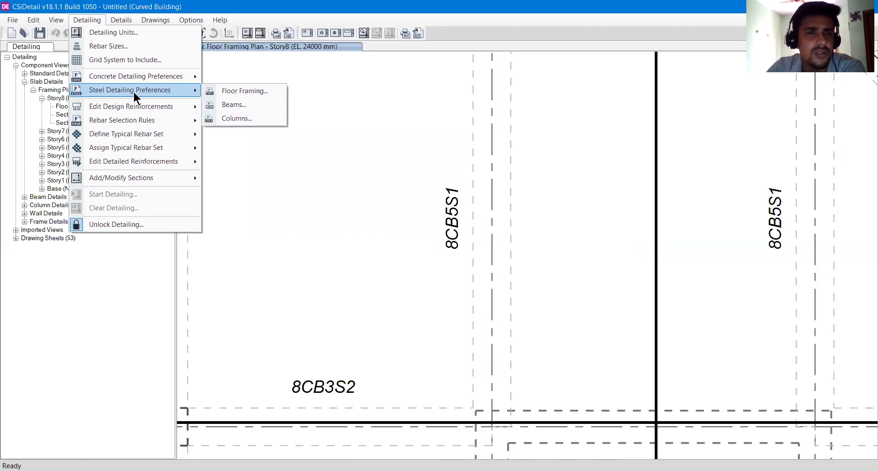
mouse_move(139, 106)
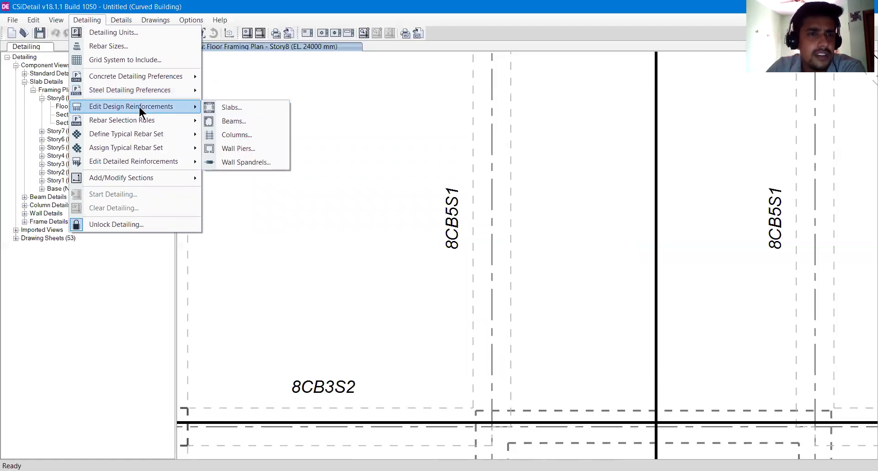
left_click(232, 121)
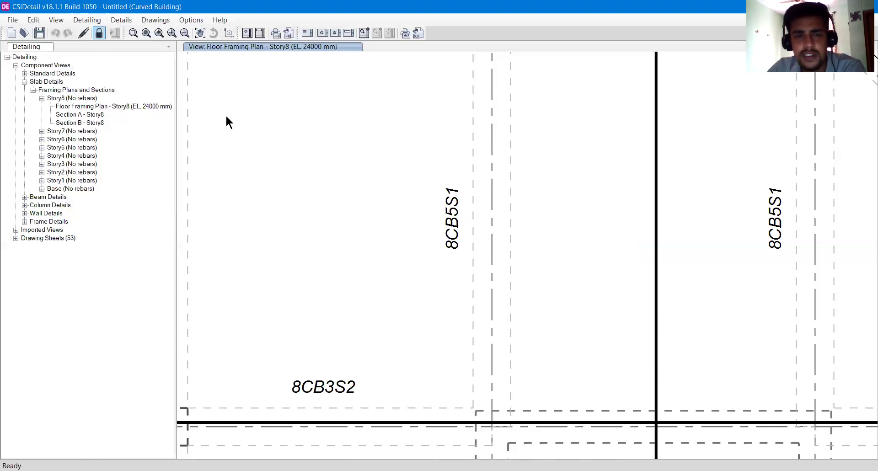
left_click(345, 130)
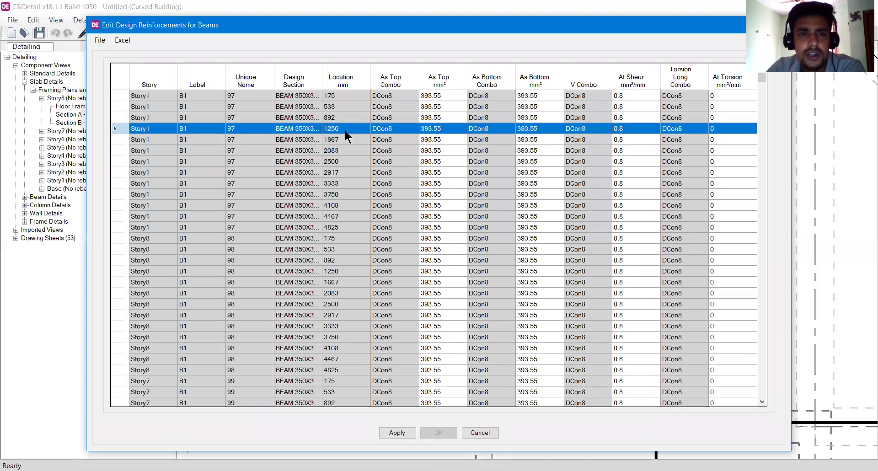
left_click(443, 137)
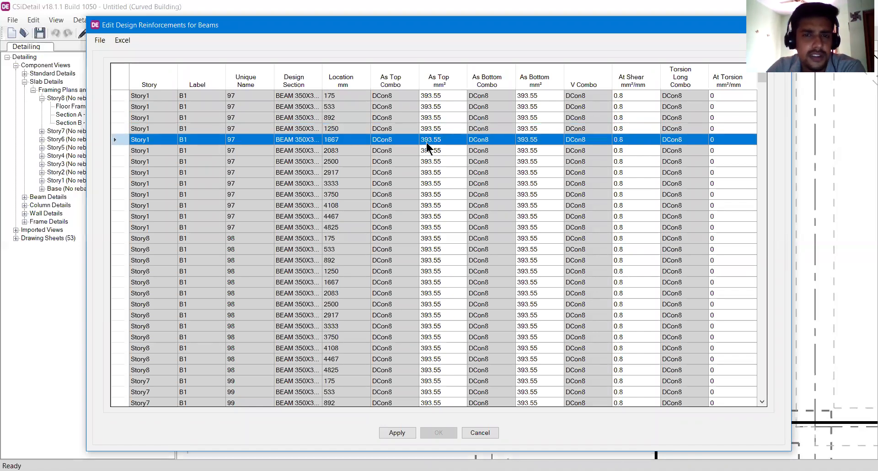
left_click(477, 433)
Open the seismic rebar selection rules for beams.
left_click(87, 20)
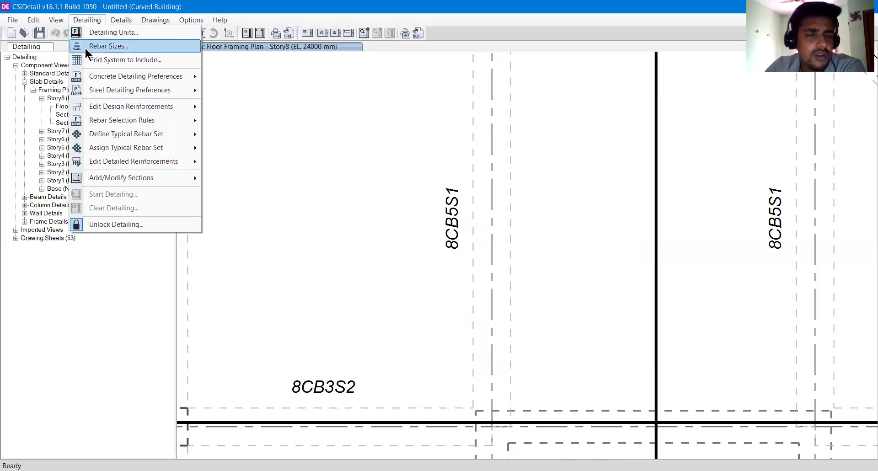
mouse_move(123, 108)
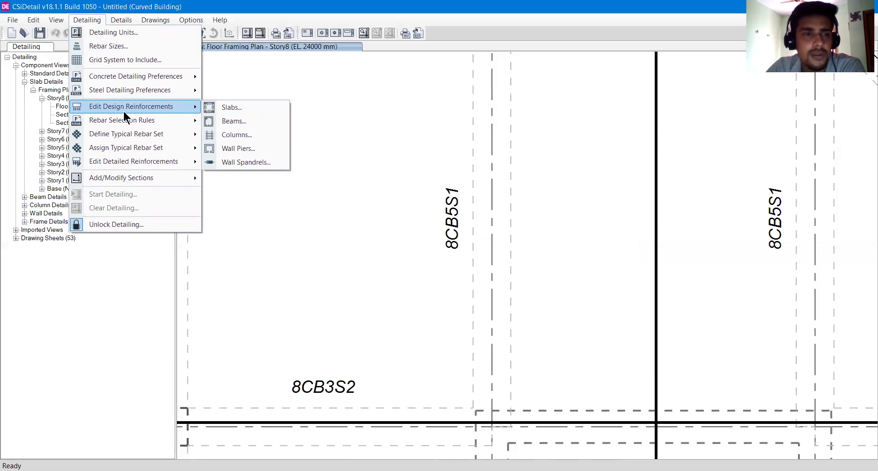
mouse_move(129, 121)
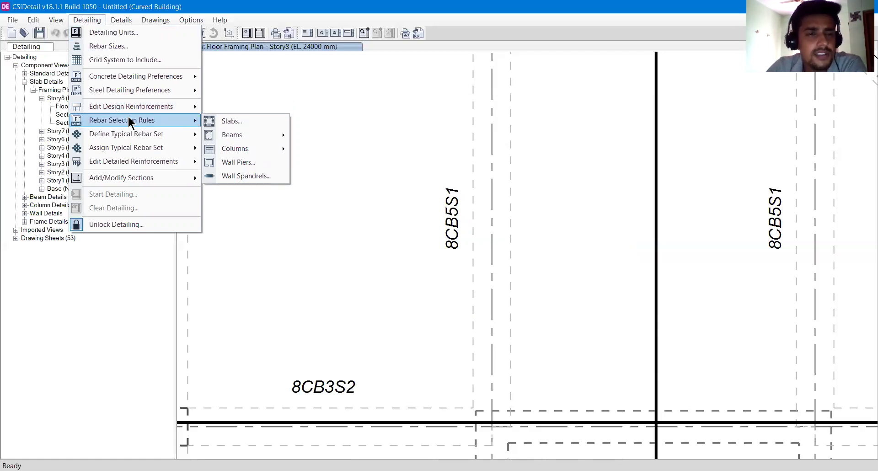
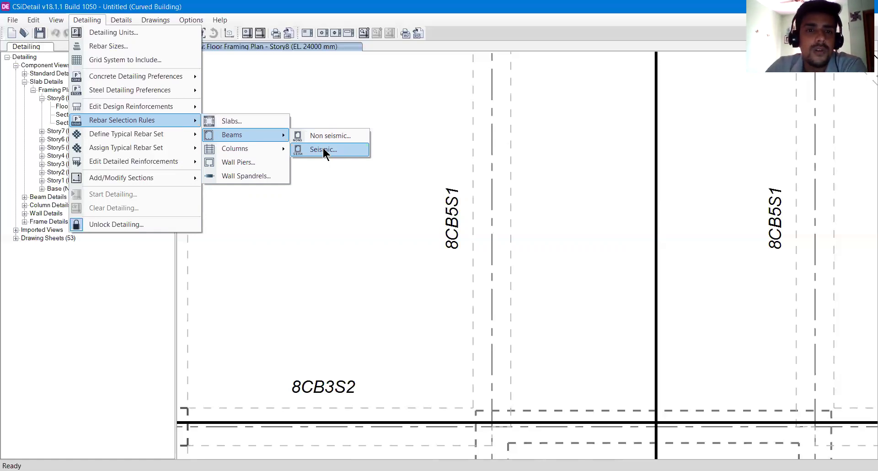
left_click(323, 150)
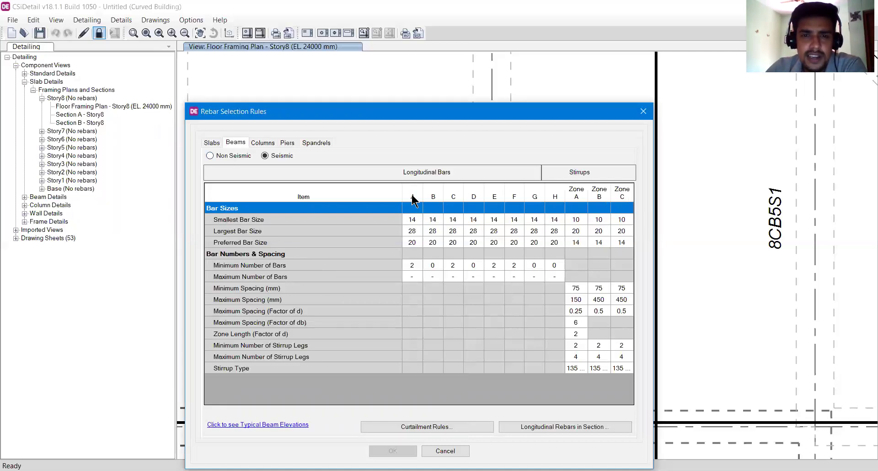
Set the smallest bar size of longitudinal bars A, B and C to 8 in the seismic beam rules.
left_click(413, 223)
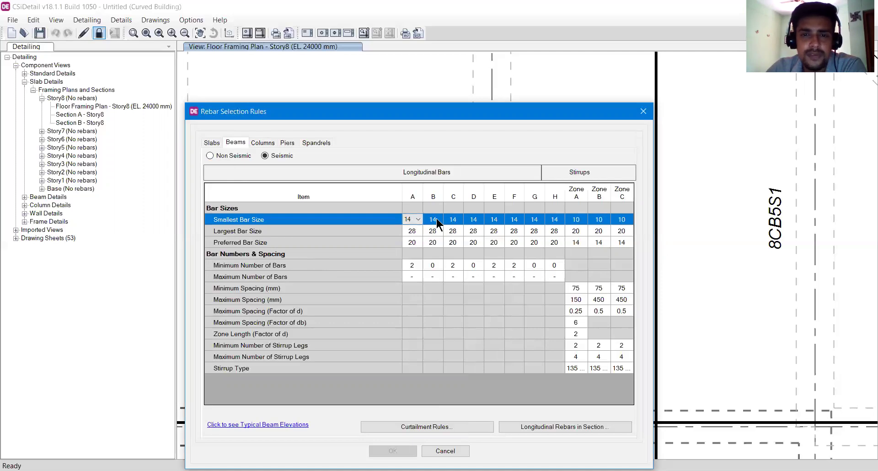
left_click(435, 220)
left_click(411, 220)
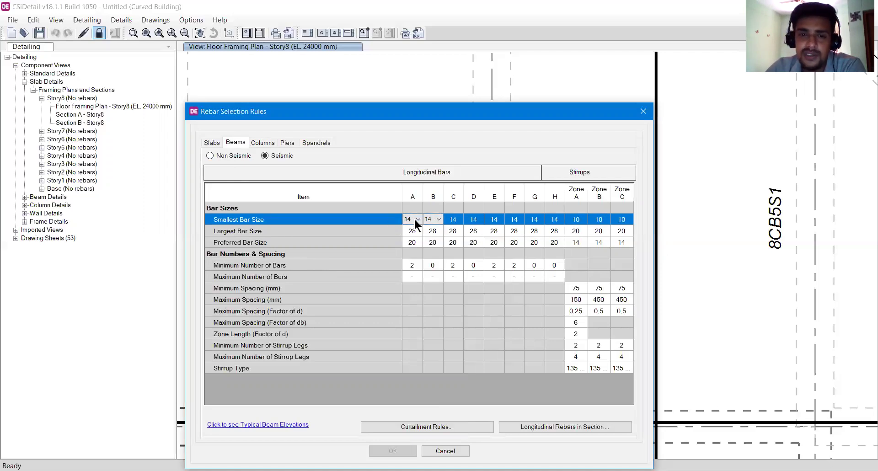
left_click(418, 220)
left_click(411, 228)
left_click(432, 220)
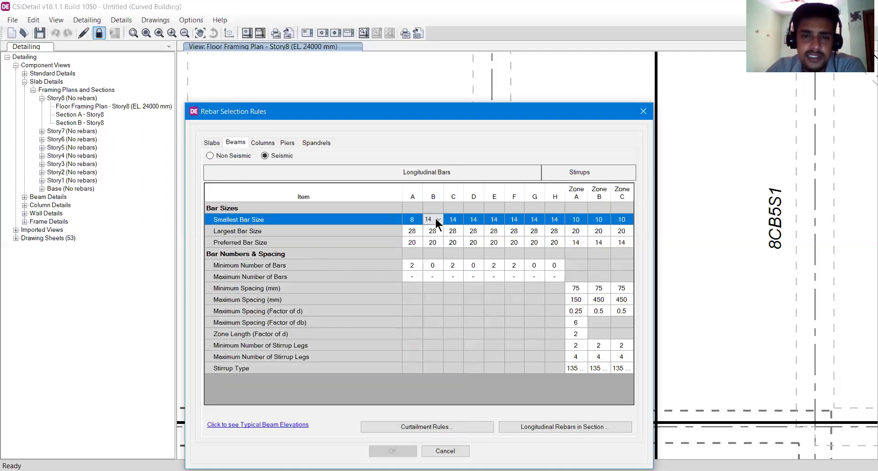
left_click(439, 219)
left_click(432, 228)
left_click(450, 223)
left_click(459, 219)
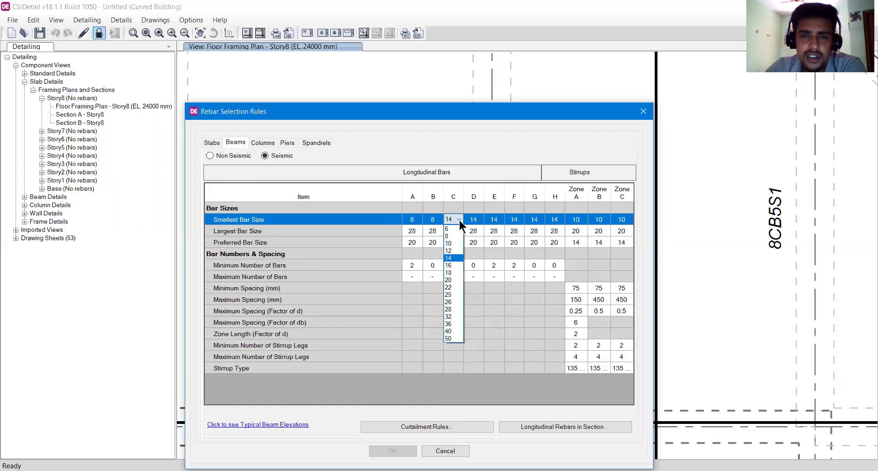
left_click(450, 227)
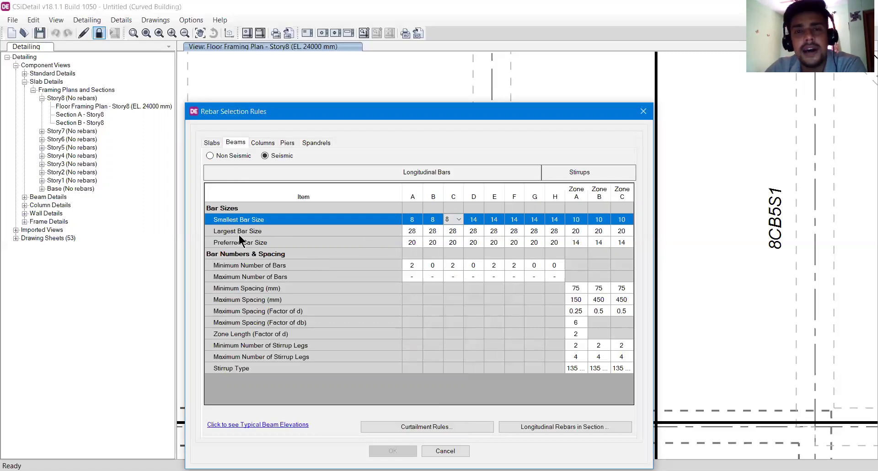
Set the largest bar size of longitudinal bars A and B to 32.
left_click(415, 231)
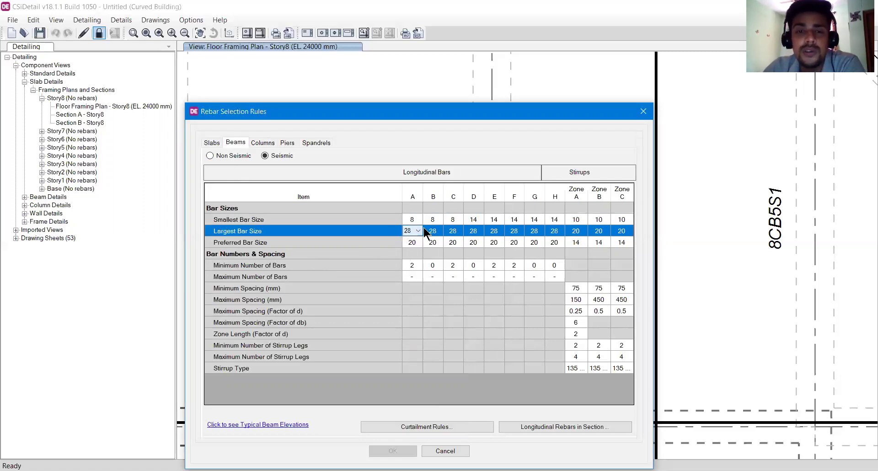
left_click(418, 231)
left_click(409, 328)
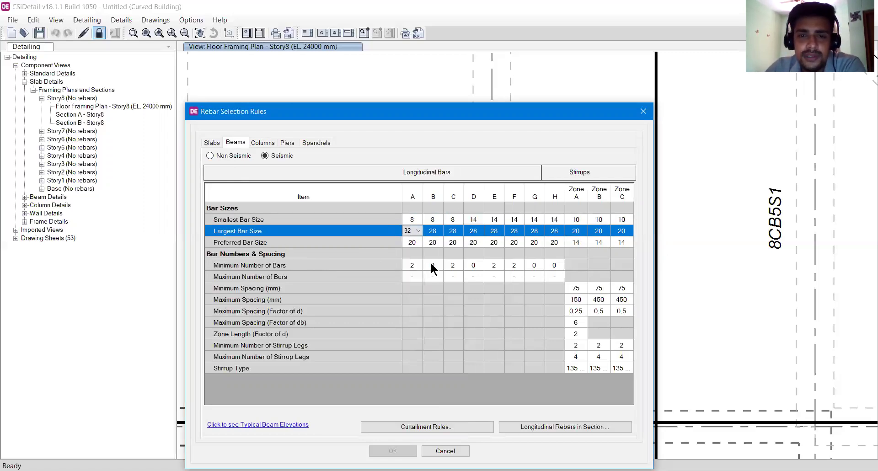
left_click(433, 232)
left_click(438, 231)
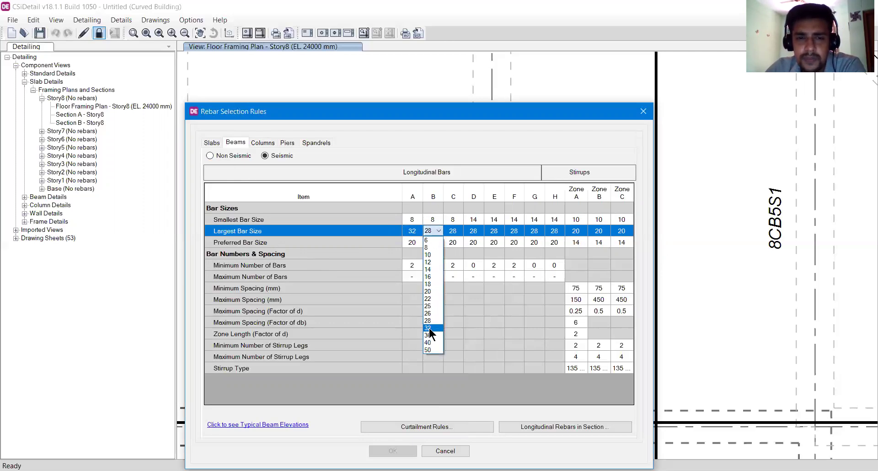
left_click(431, 327)
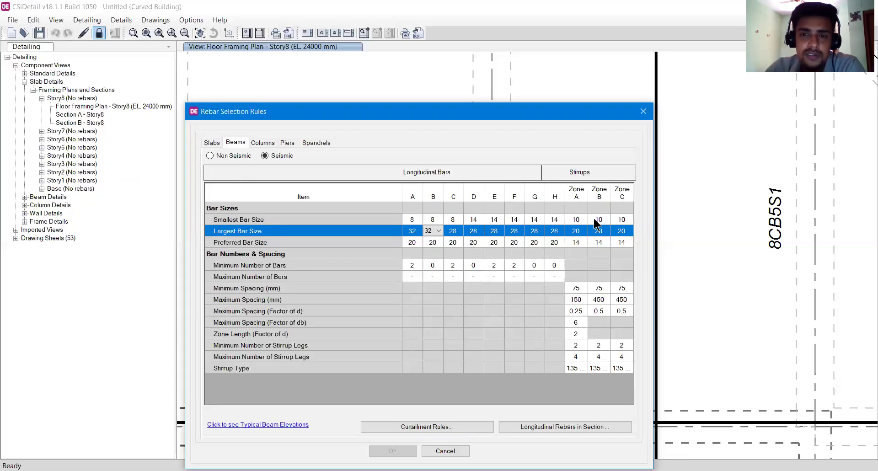
Check the preferred stirrup bar size options for Zone A, the minimum and maximum number of bars, and the minimum spacing.
left_click(580, 243)
left_click(581, 243)
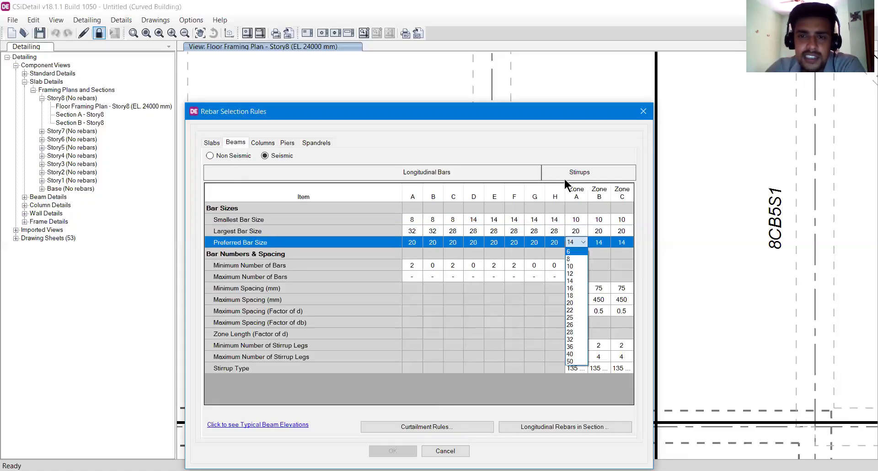
left_click(600, 178)
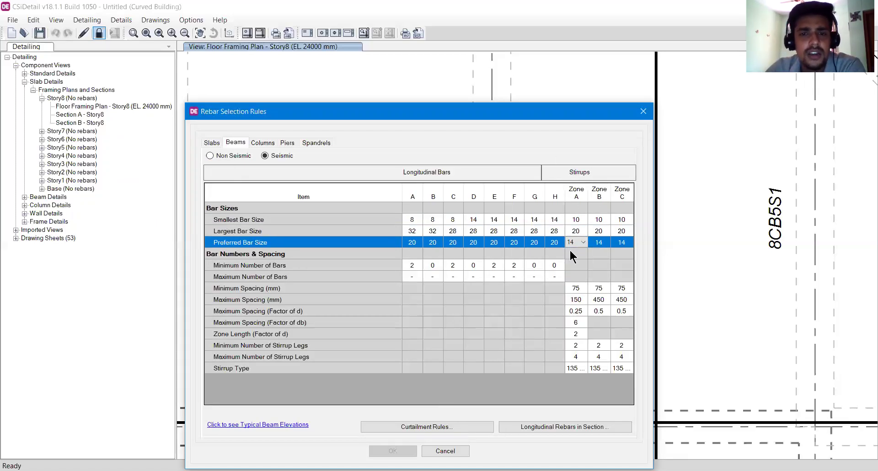
left_click(260, 266)
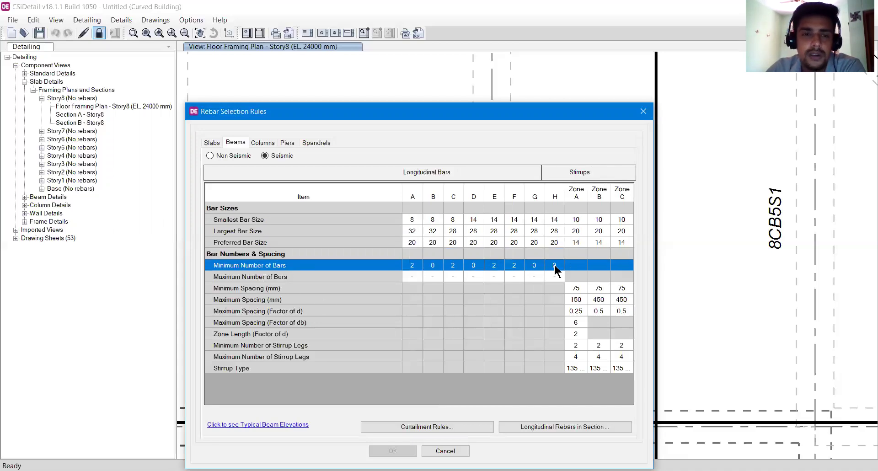
left_click(239, 278)
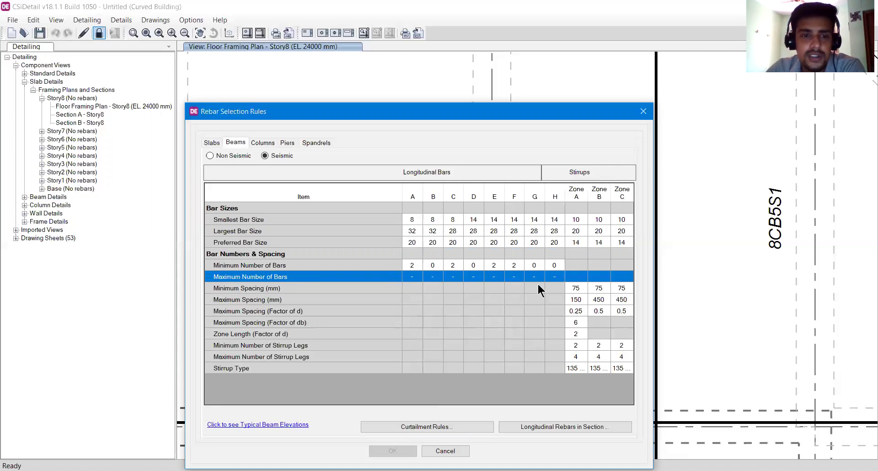
left_click(577, 288)
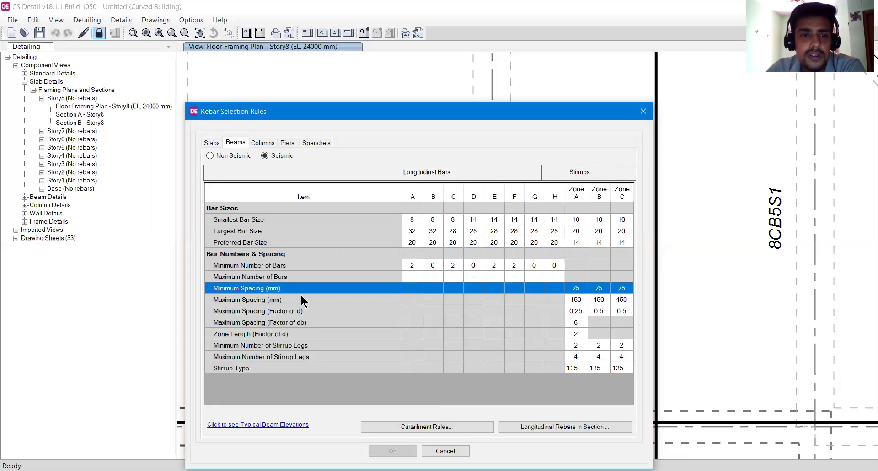
Check the maximum stirrup spacing and the seismic beam curtailment rules, leaving the rebar selection rules without saving.
left_click(256, 299)
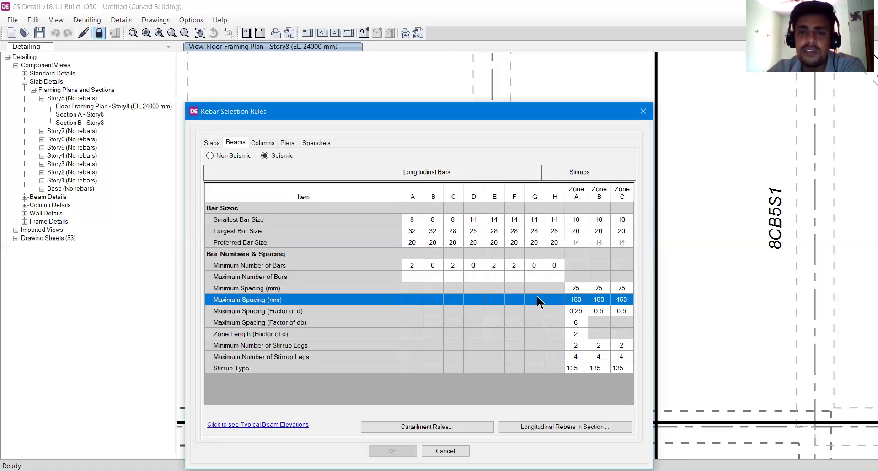
left_click(429, 426)
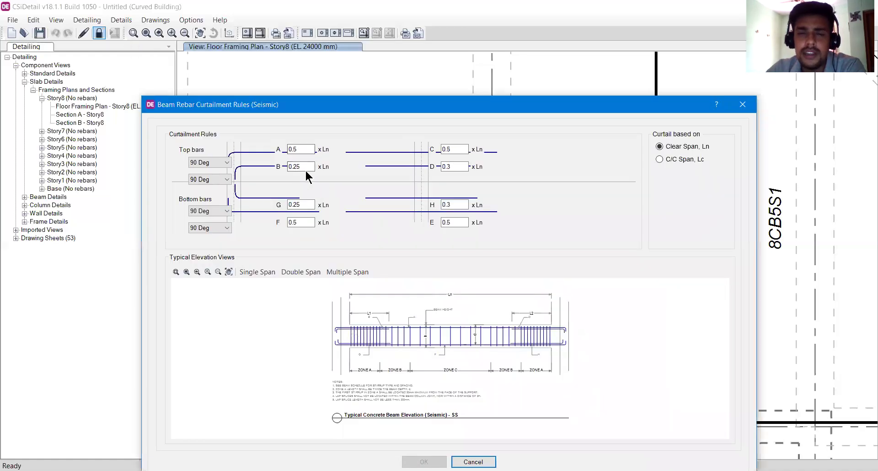
left_click(294, 166)
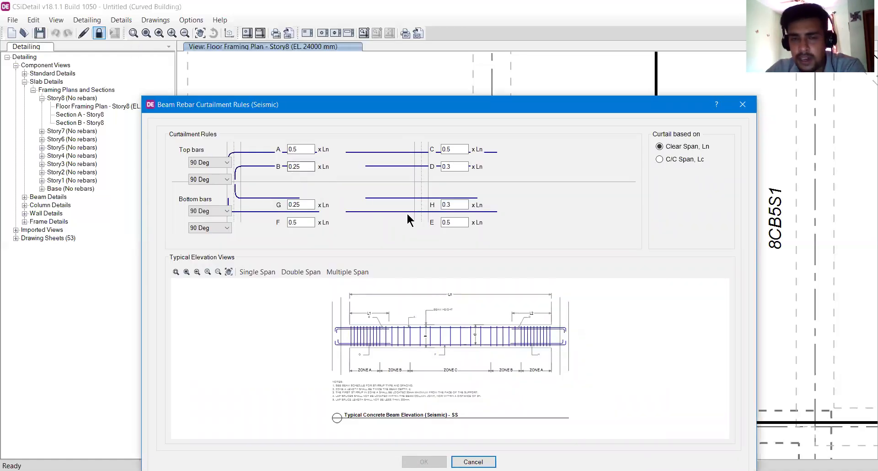
left_click_drag(533, 106, 533, 94)
double_click(298, 137)
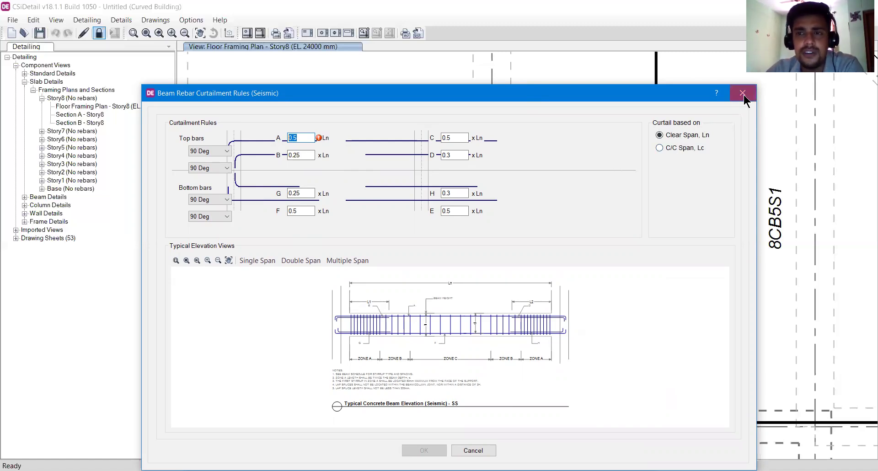
key("Escape")
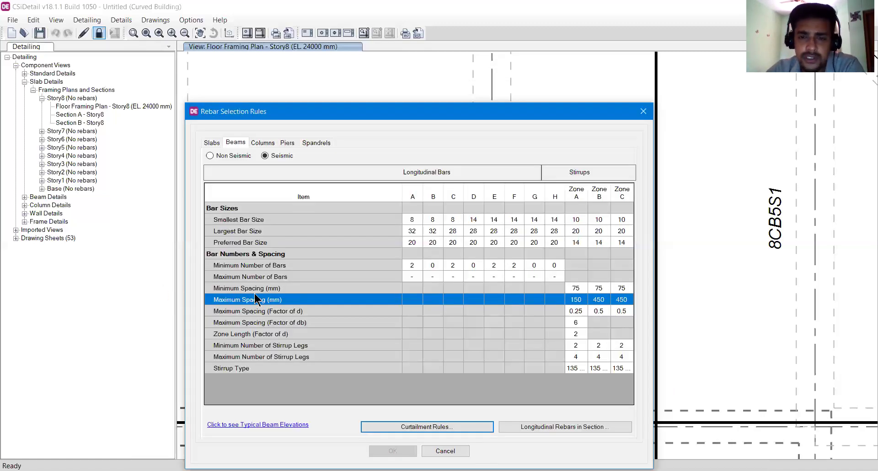
left_click(454, 452)
Add a new seismic rule to the typical rebar sets for beams.
left_click(98, 20)
mouse_move(116, 137)
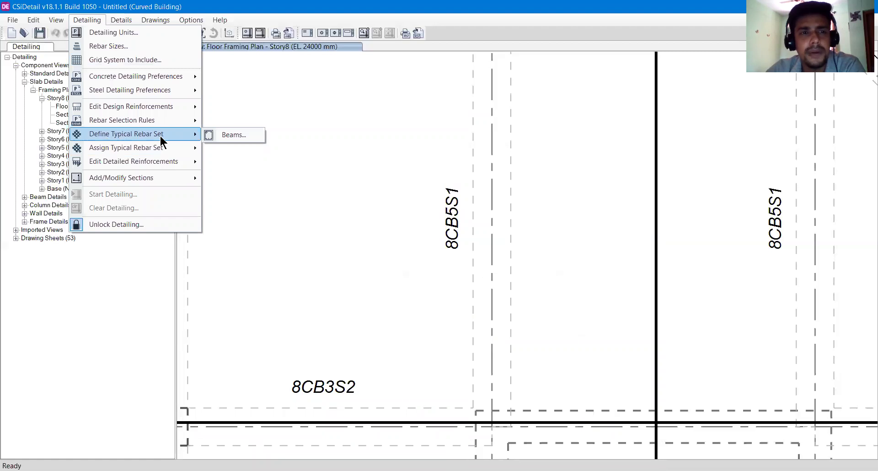
left_click(237, 157)
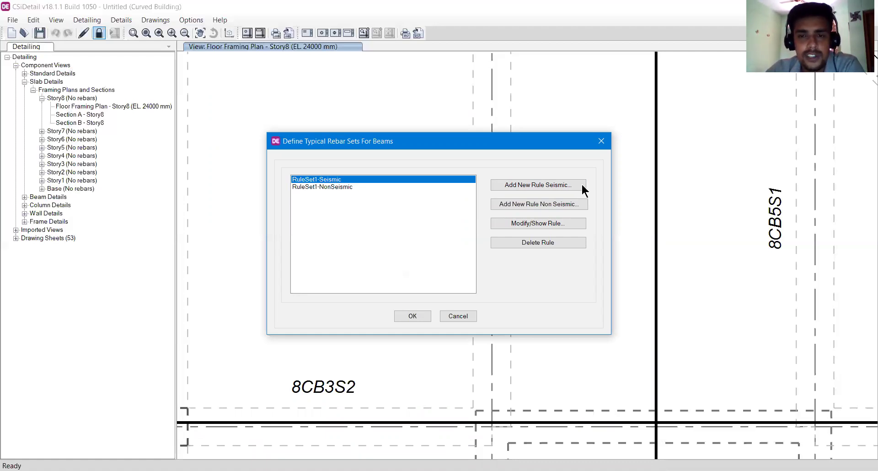
left_click(547, 187)
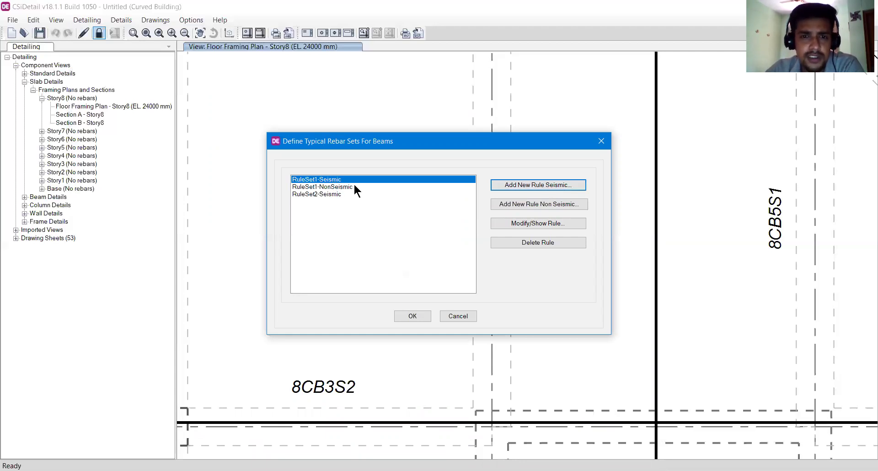
Examine the bar counts and bar size options for single-span longitudinal bar A in the RuleSet1-Seismic rebar set.
left_click(525, 226)
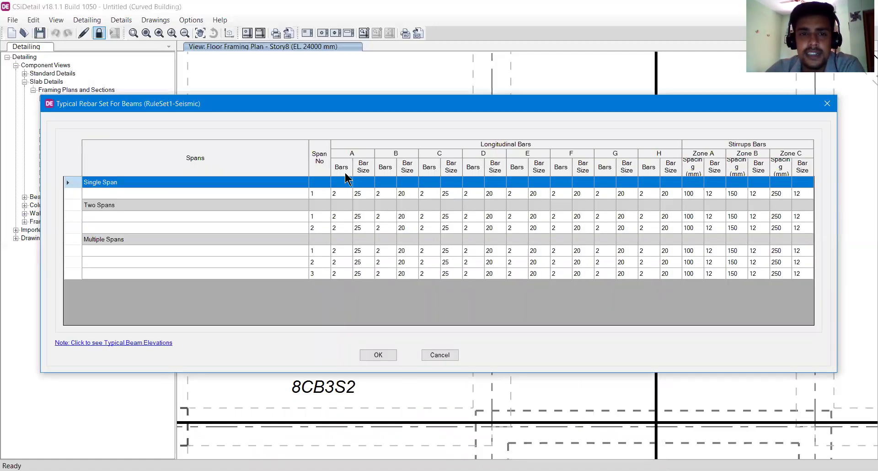
left_click(344, 192)
left_click(346, 195)
left_click(345, 192)
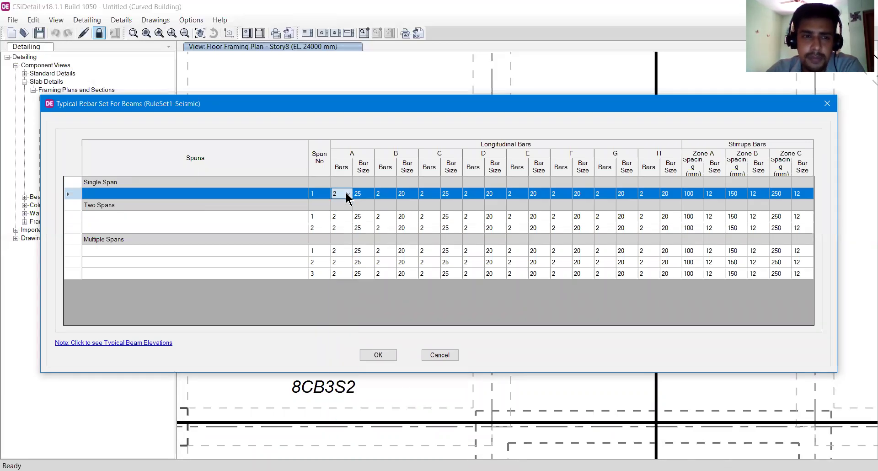
left_click(366, 193)
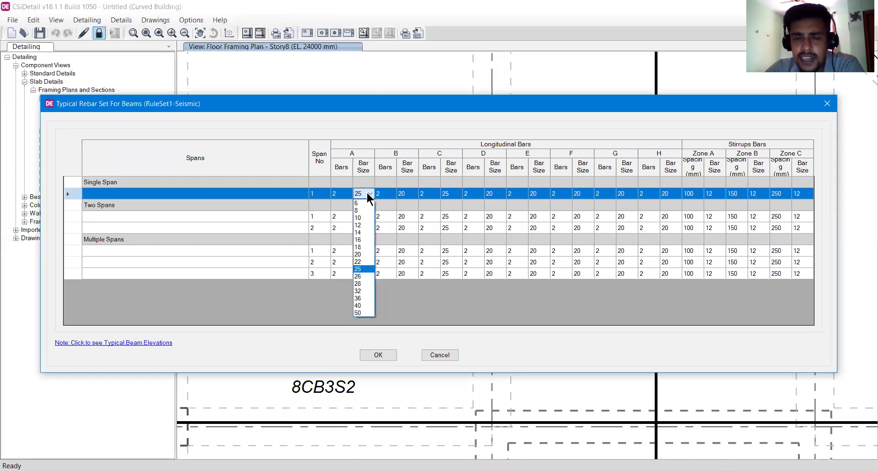
left_click(430, 353)
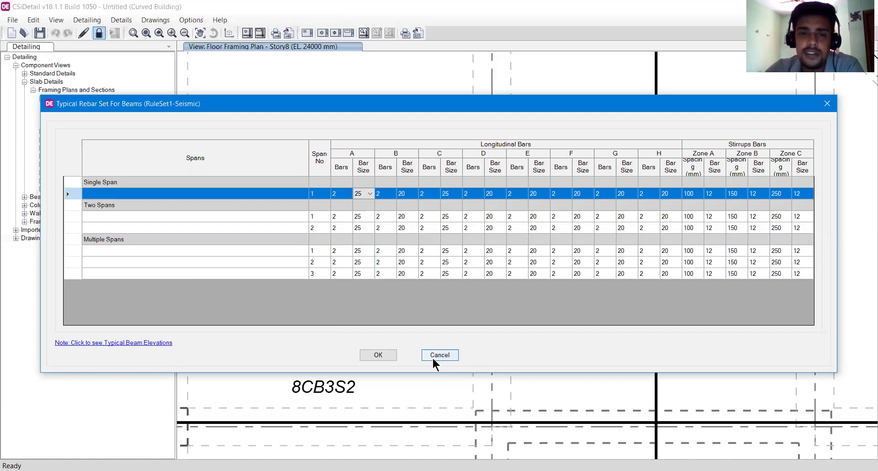
left_click(433, 356)
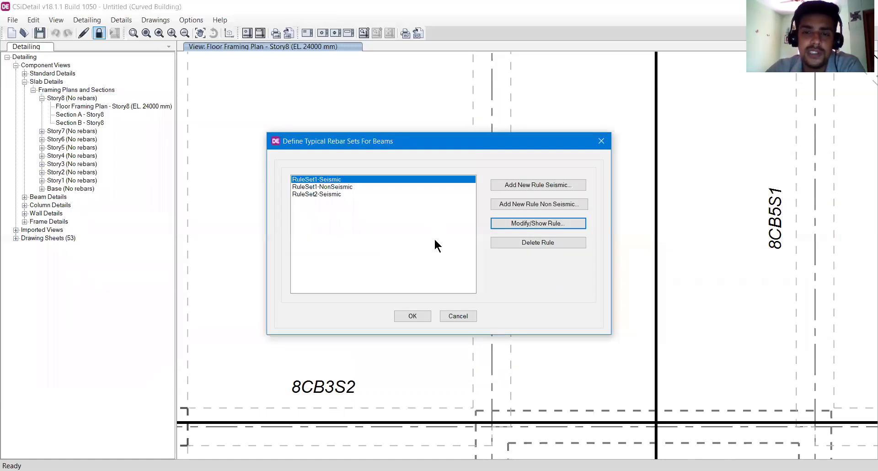
Delete the RuleSet1-Seismic and RuleSet1-NonSeismic rules from the typical beam rebar sets and close the definitions.
left_click(514, 242)
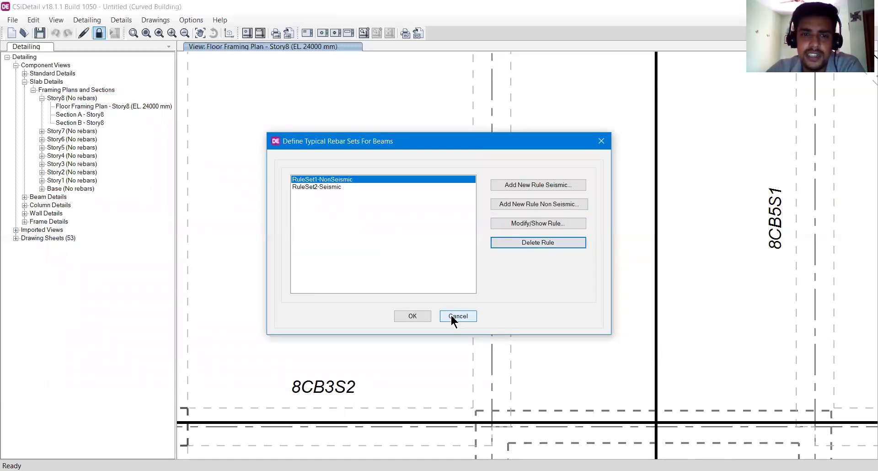
left_click(523, 243)
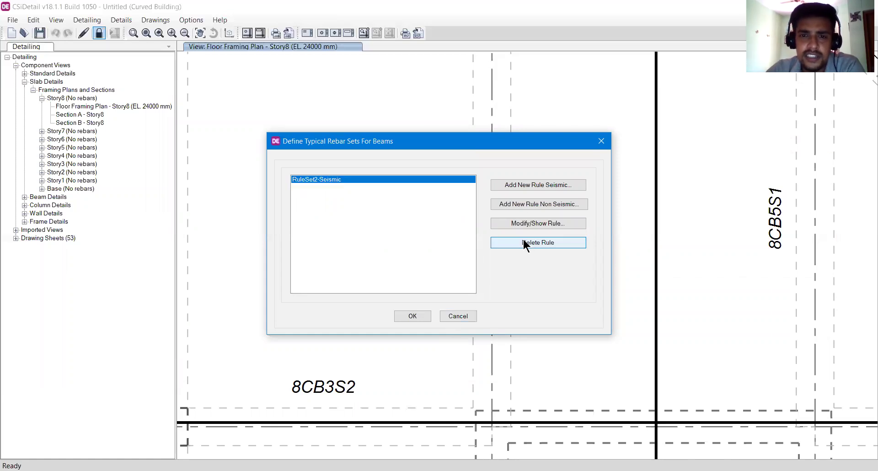
left_click(524, 186)
left_click(526, 187)
left_click(466, 317)
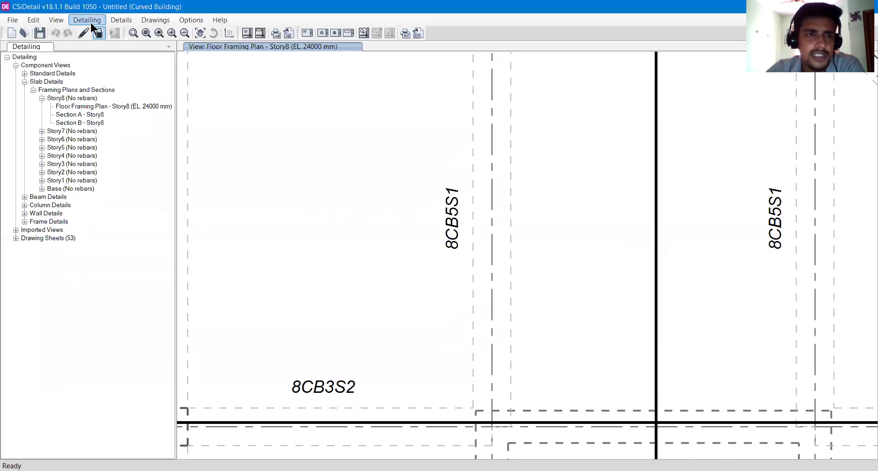
Examine the rule choices and the all, master and selected floor options for assigning a typical beam rebar set, without applying an assignment.
left_click(90, 22)
mouse_move(117, 150)
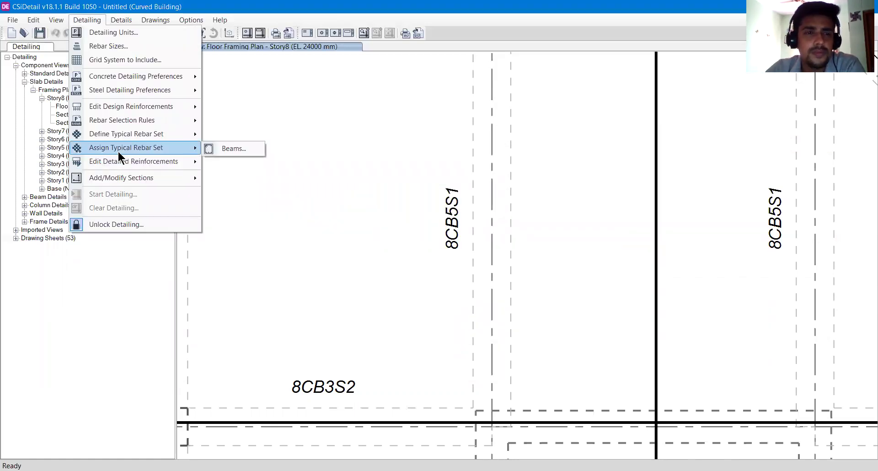
left_click(227, 149)
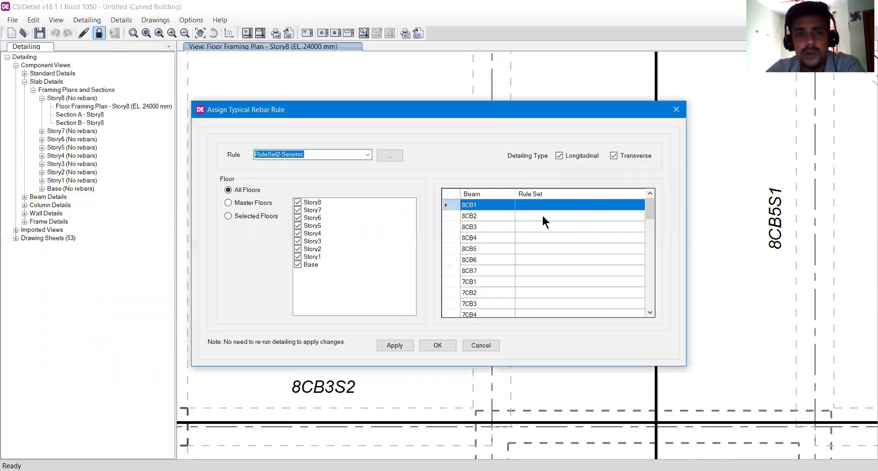
left_click(363, 156)
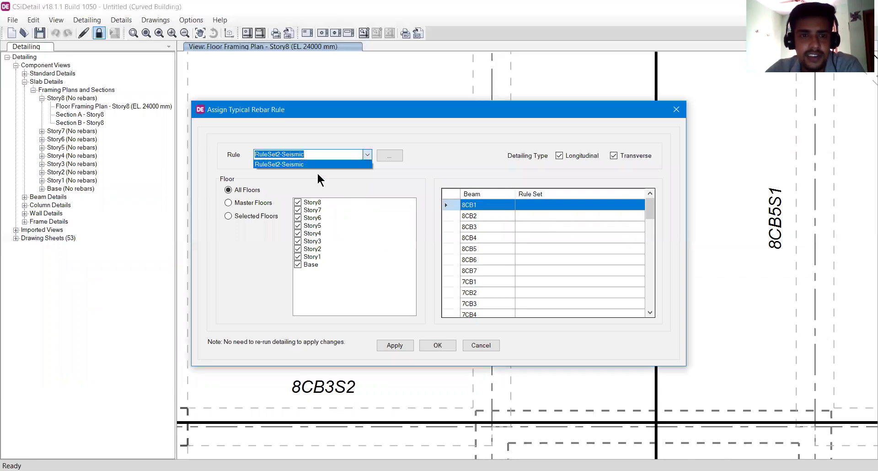
left_click(288, 170)
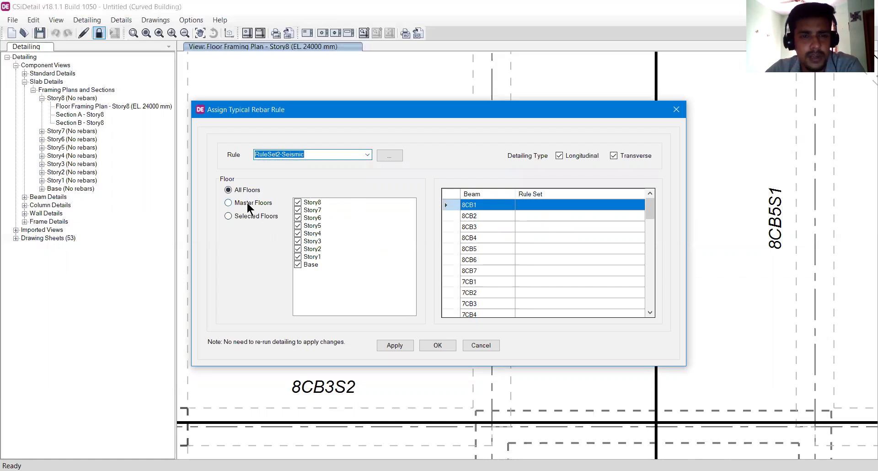
left_click(247, 202)
left_click(250, 222)
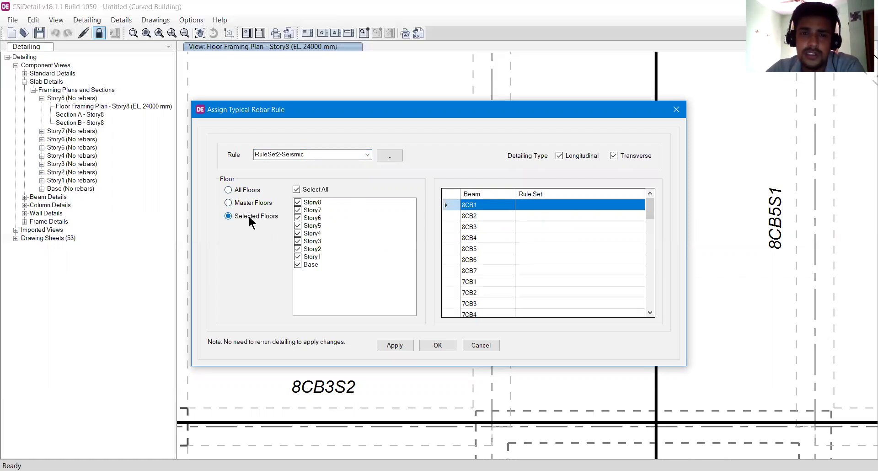
left_click(247, 189)
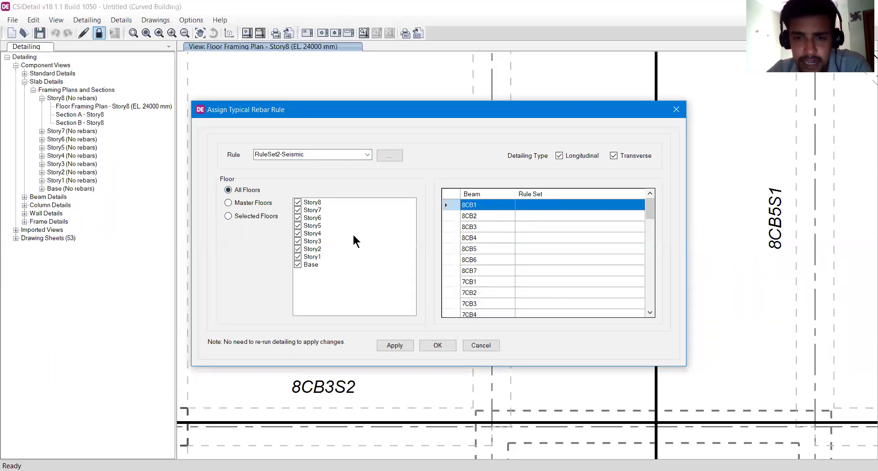
left_click(675, 109)
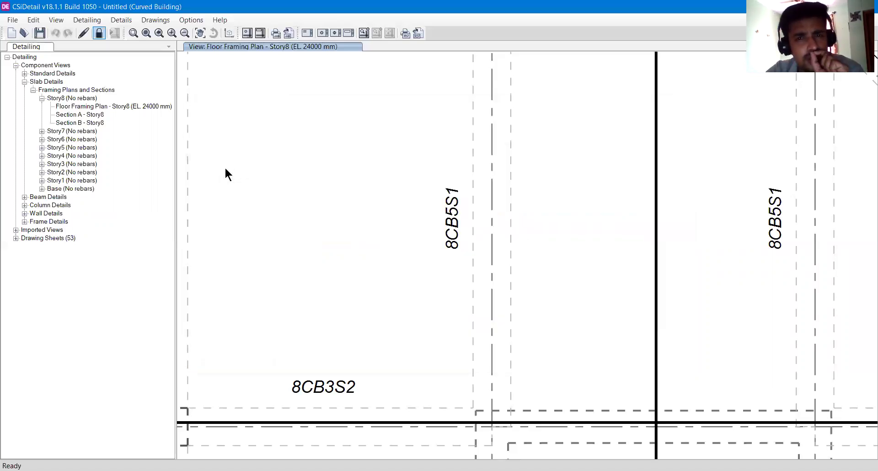
Review the detailed reinforcement table for beams, including the first span of 8CB1, and close it without changes.
left_click(60, 19)
mouse_move(87, 20)
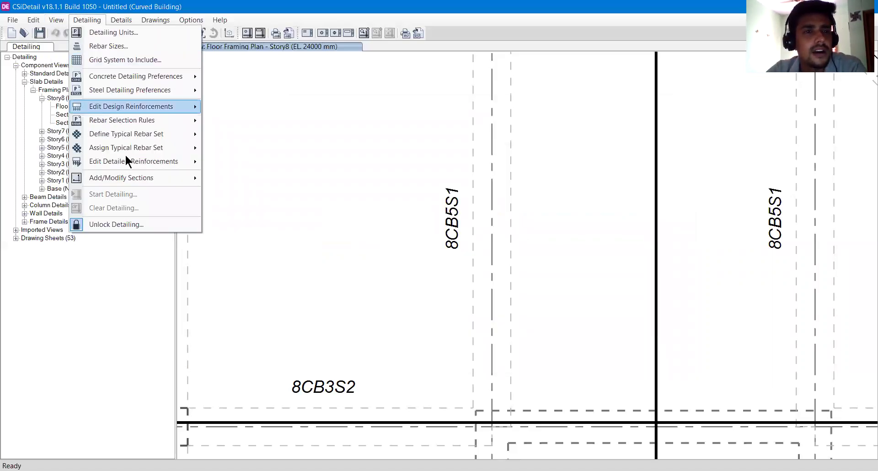
mouse_move(138, 161)
left_click(221, 162)
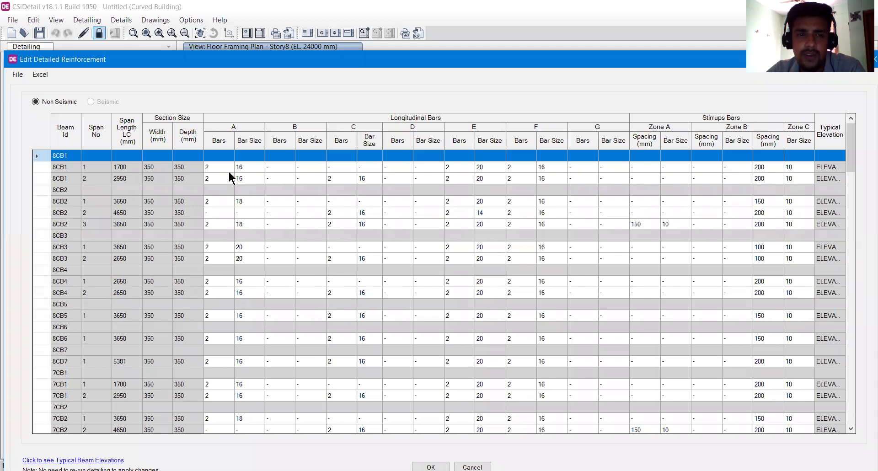
left_click(228, 167)
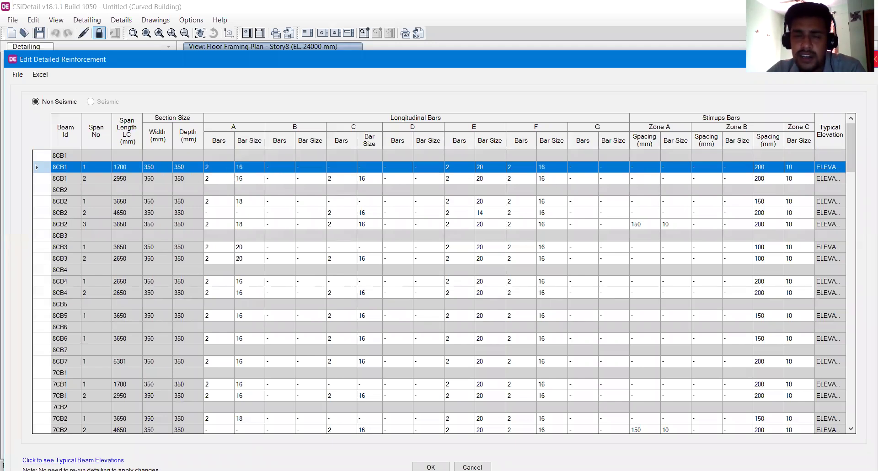
key("Escape")
Open the beam section editor for 8CB1 and examine its elevation and Section A.
left_click(78, 20)
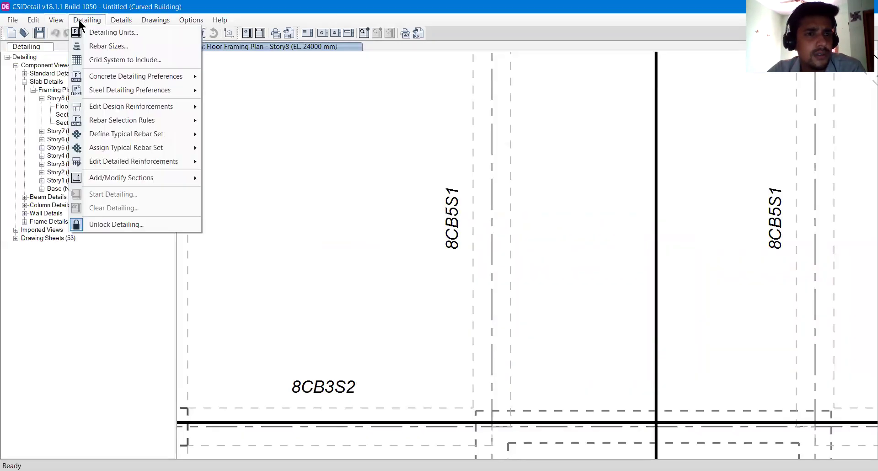
mouse_move(109, 124)
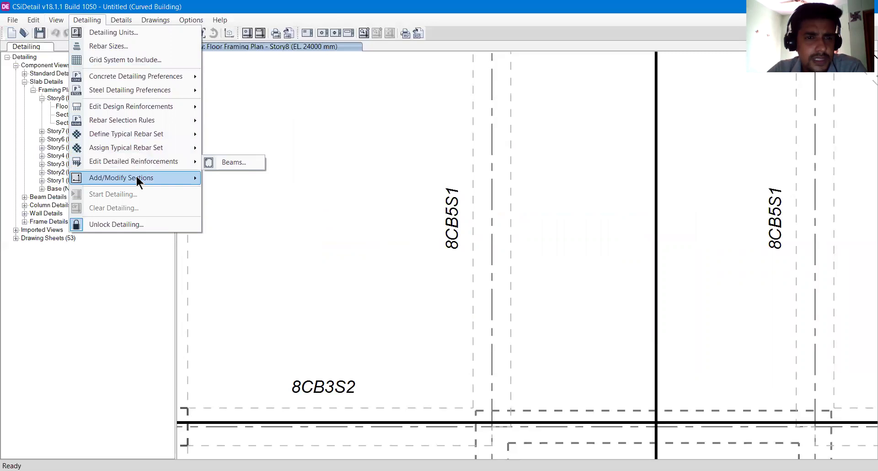
mouse_move(136, 178)
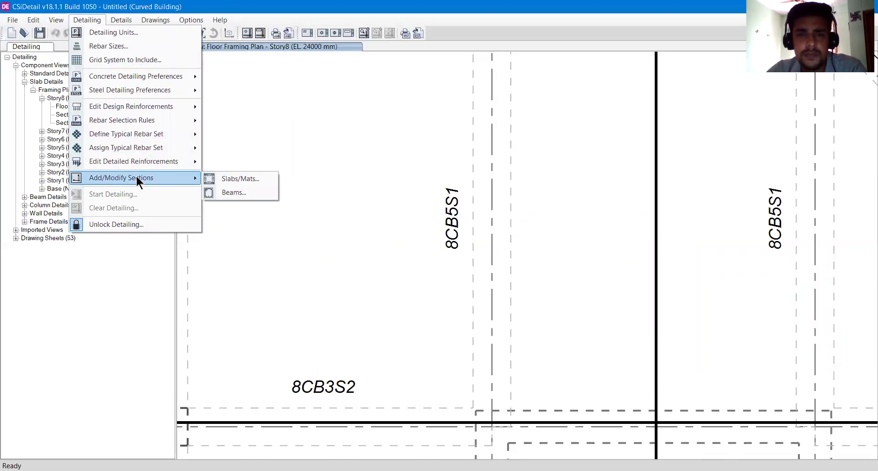
left_click(222, 192)
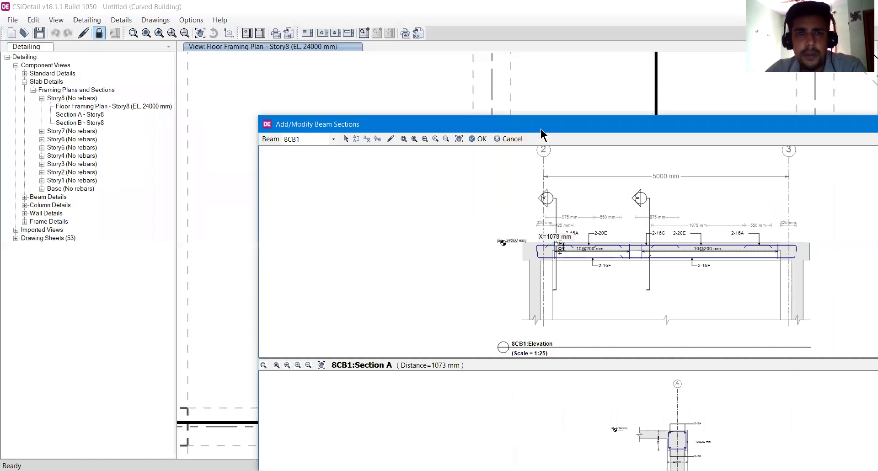
left_click_drag(541, 128, 340, 37)
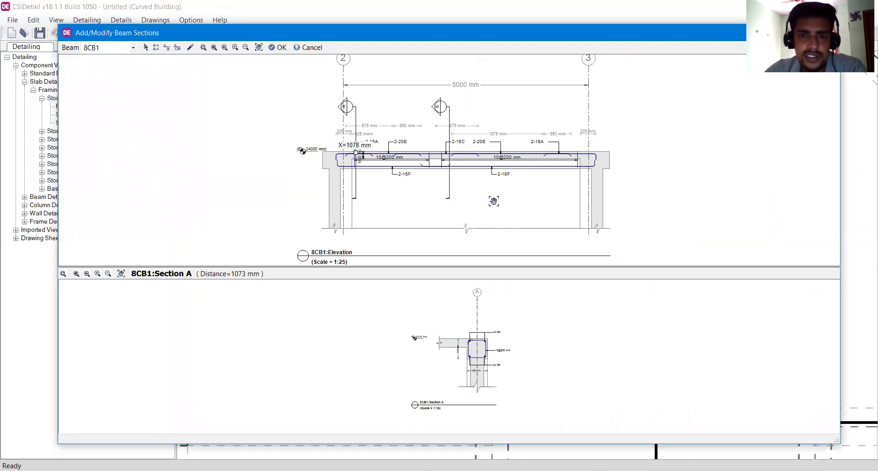
scroll(429, 213, "up", 1)
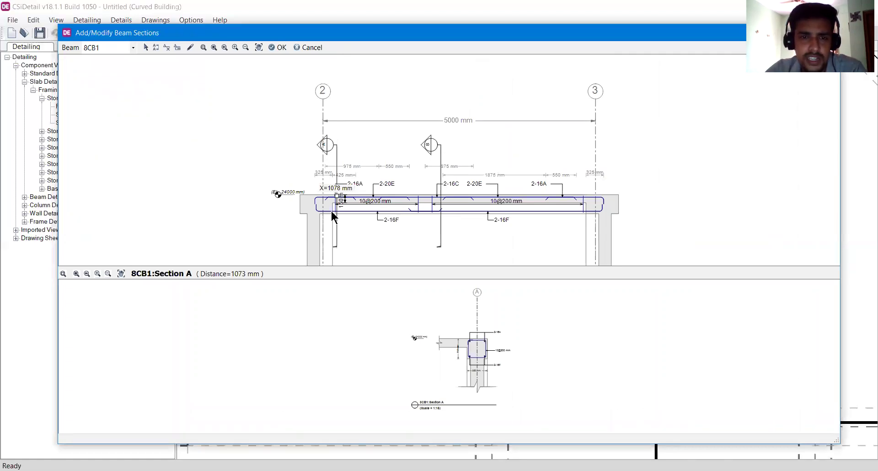
Add a new section cut to the 8CB1 elevation at a distance of about 3590 mm, past the second section line.
left_click(429, 306)
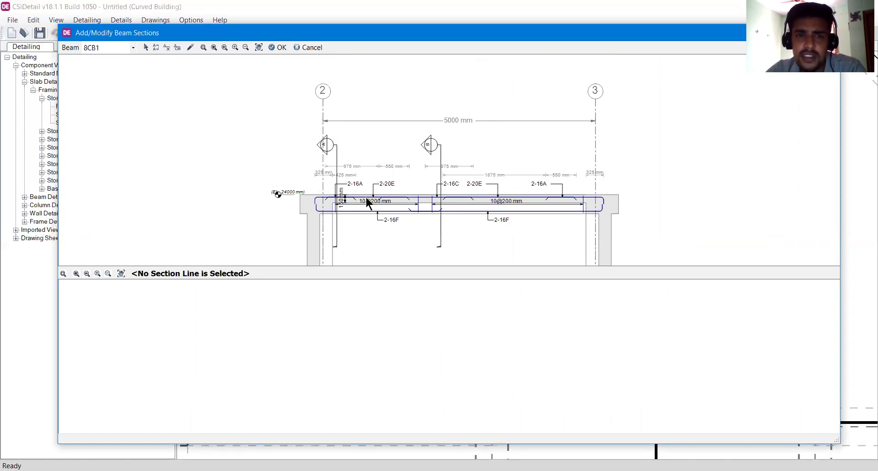
scroll(366, 201, "down", 1)
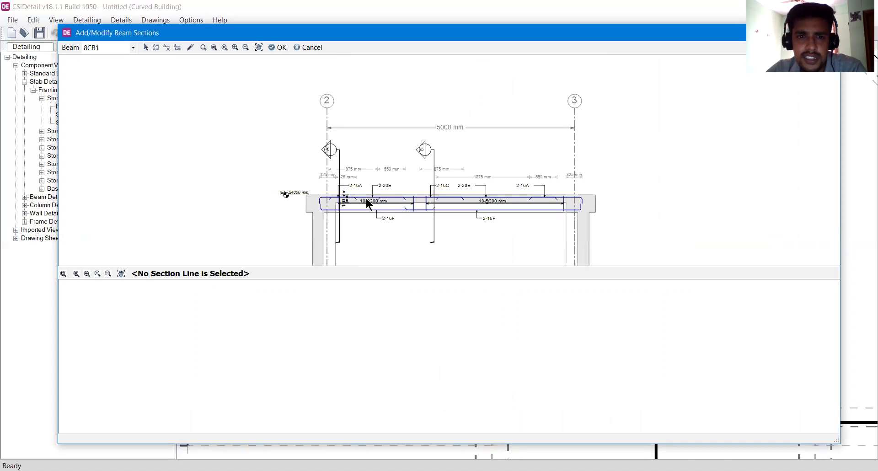
left_click(156, 48)
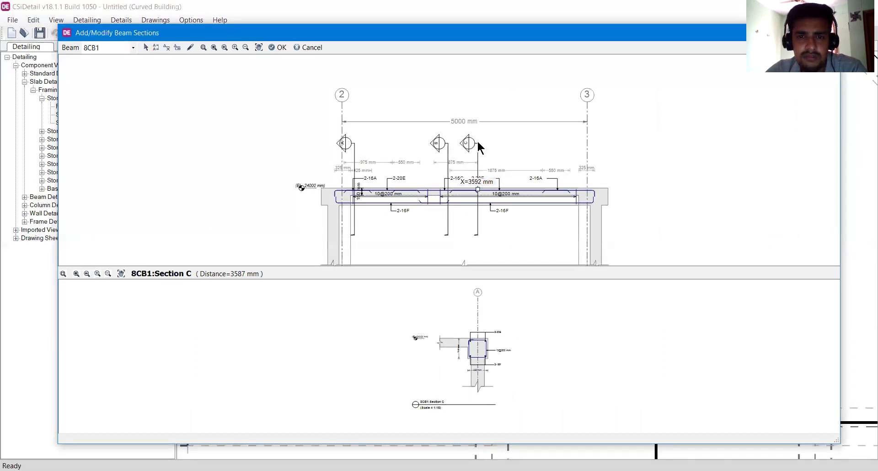
Delete the three section cuts C, B and A from the 8CB1 elevation.
left_click(166, 48)
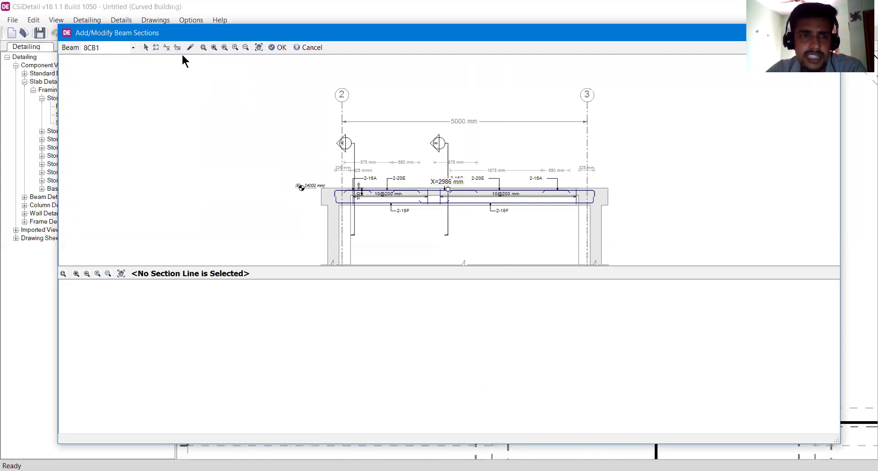
left_click(166, 46)
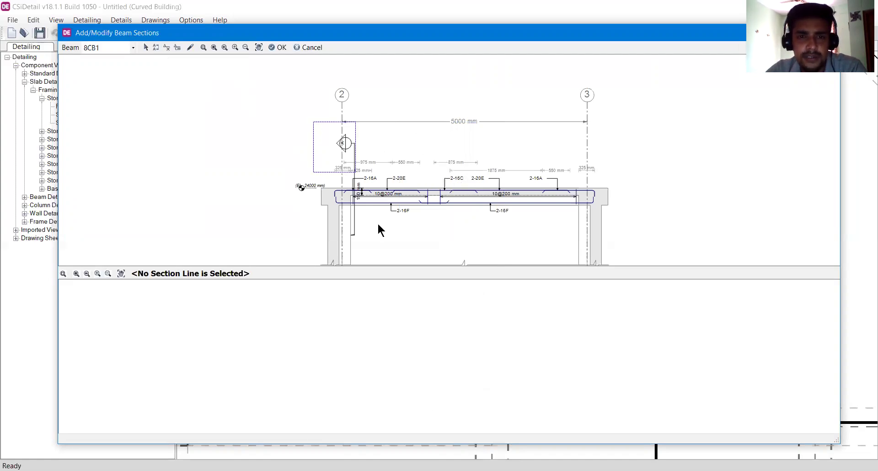
left_click(166, 48)
Add two section cuts near midspan of 8CB1, at about 3056 mm and 2737 mm, and close the section editor without saving.
left_click(151, 47)
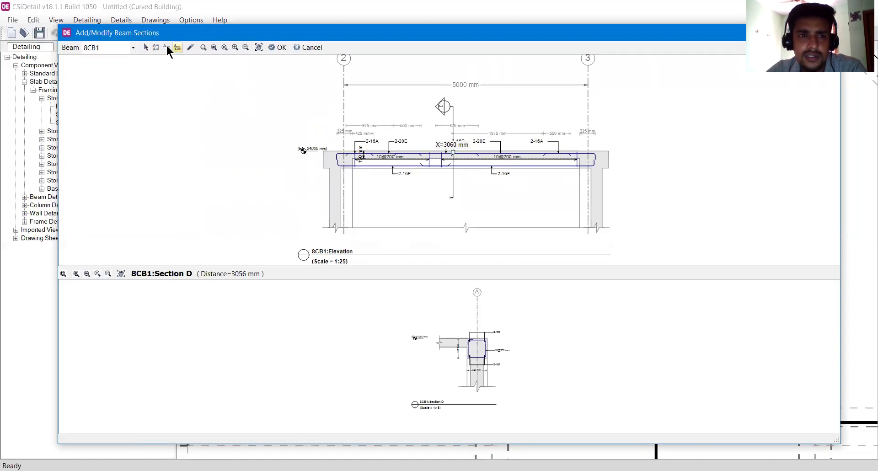
left_click(156, 47)
scroll(387, 158, "up", 3)
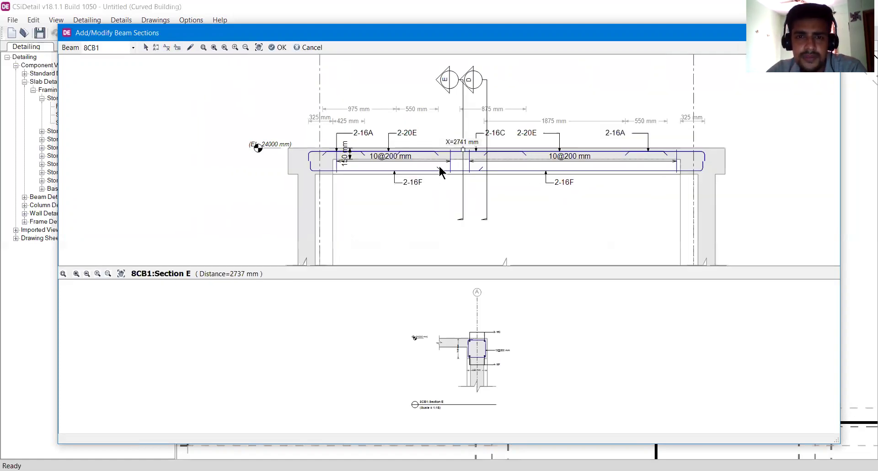
scroll(439, 171, "up", 2)
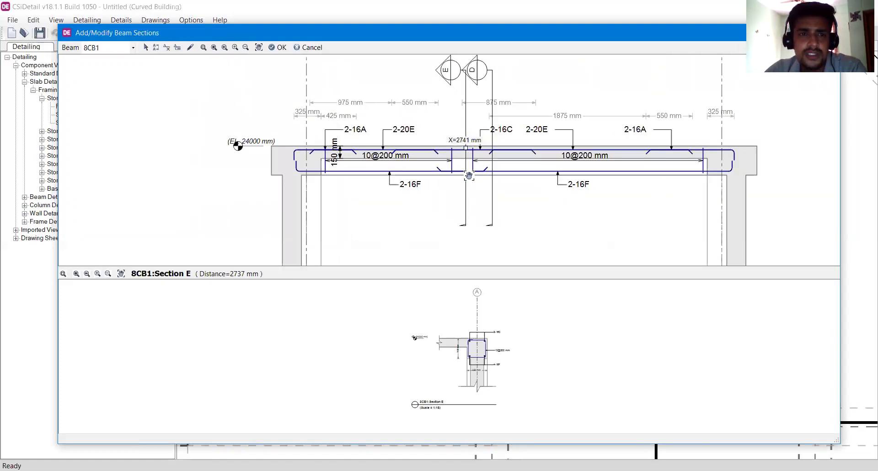
left_click(316, 47)
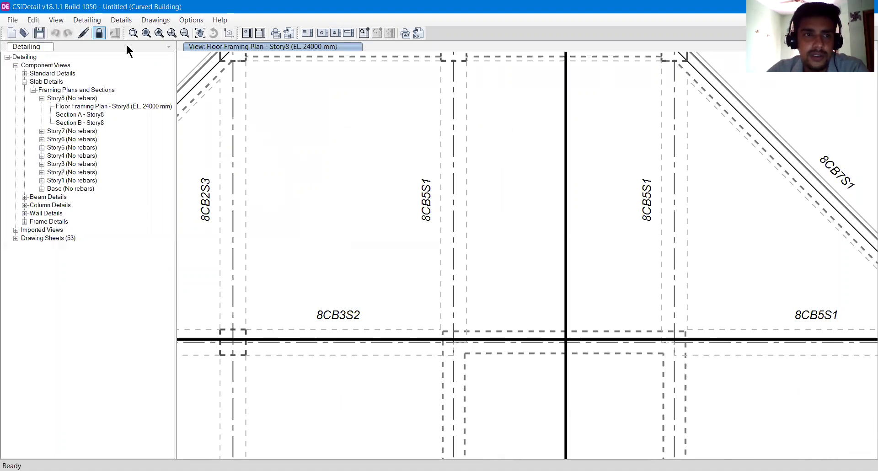
left_click(86, 19)
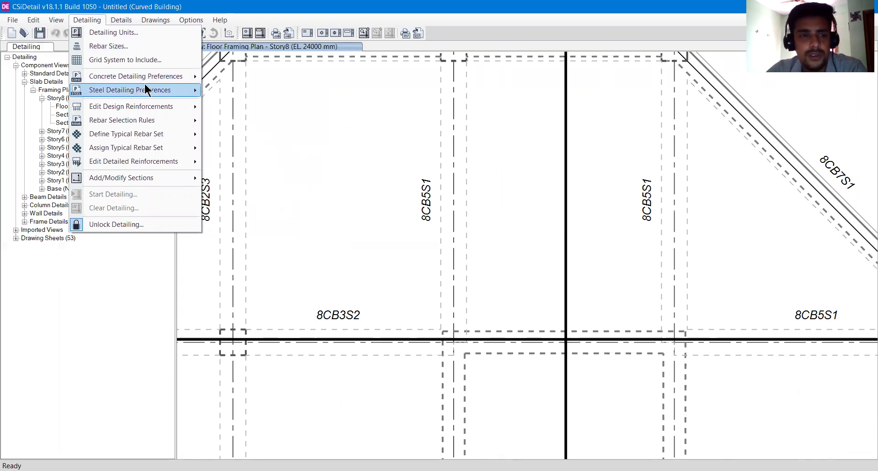
mouse_move(149, 179)
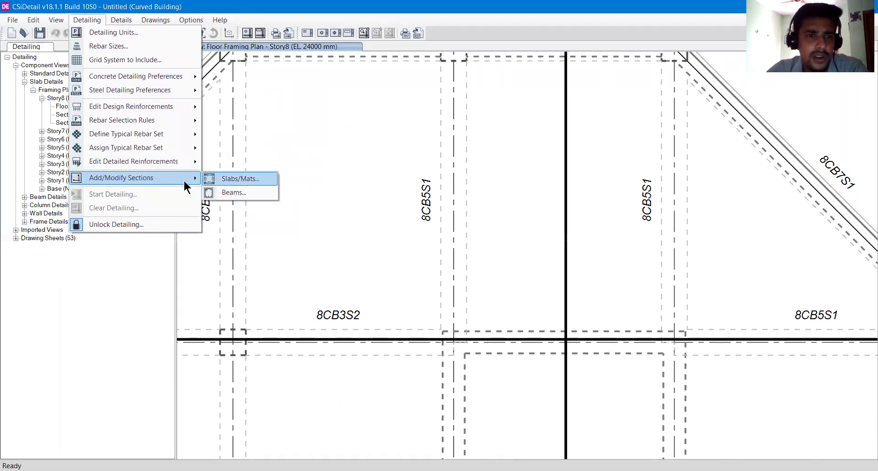
left_click(251, 46)
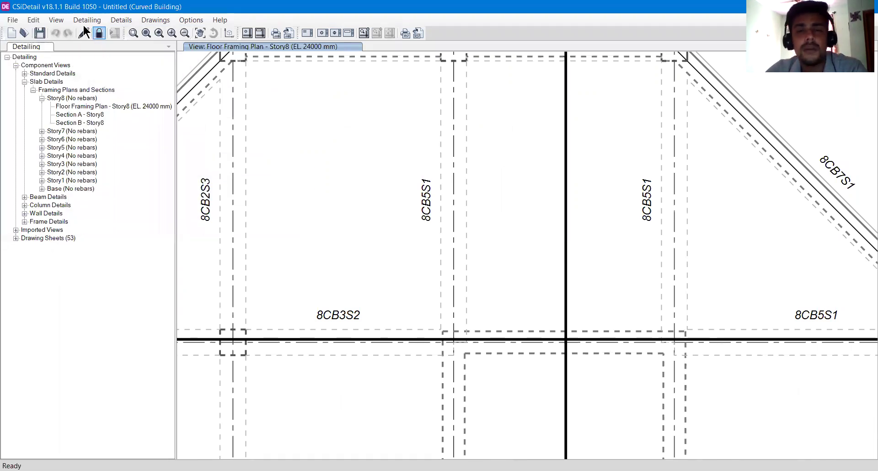